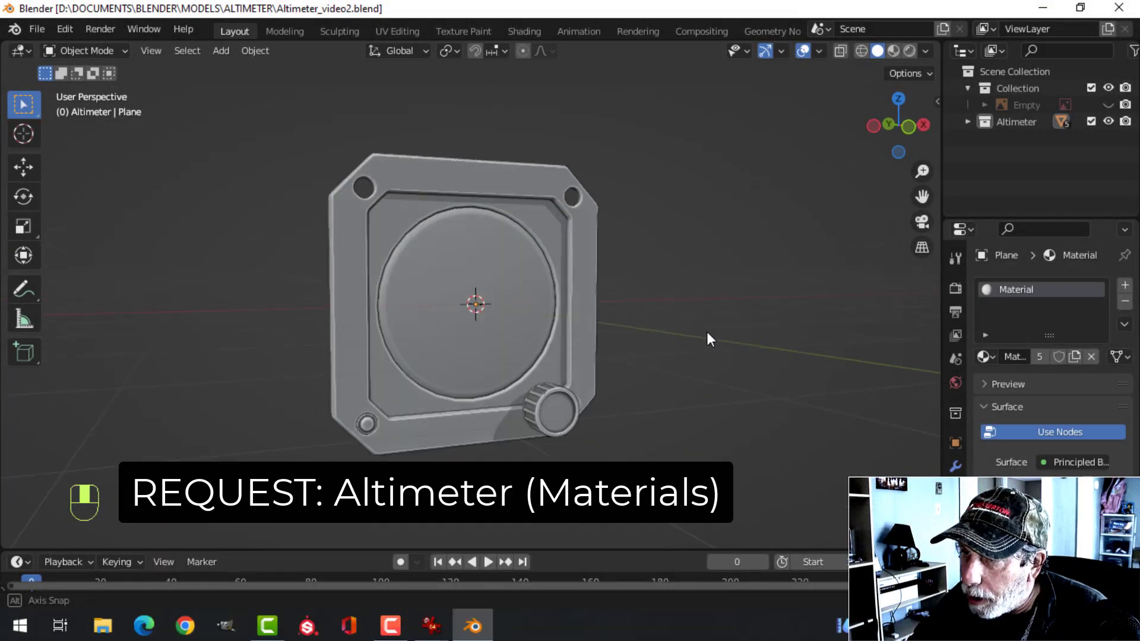
In the Shading workspace, give the altimeter plate its own material copy named Metal.
{"action": "left_click", "coordinate": [509, 184]}
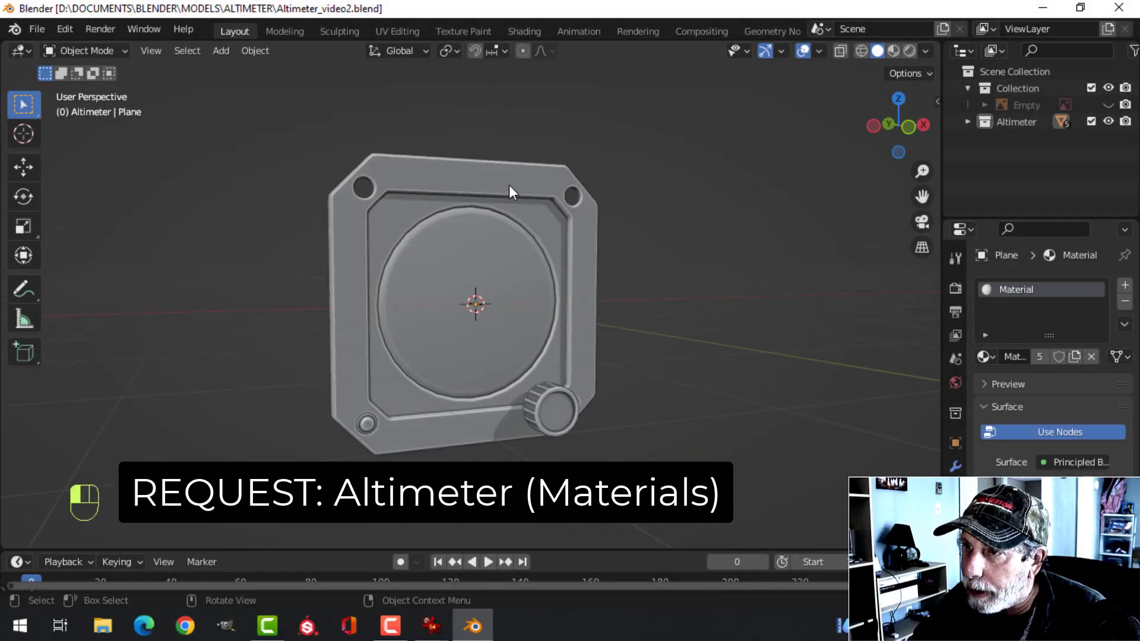
{"action": "left_click", "coordinate": [523, 32]}
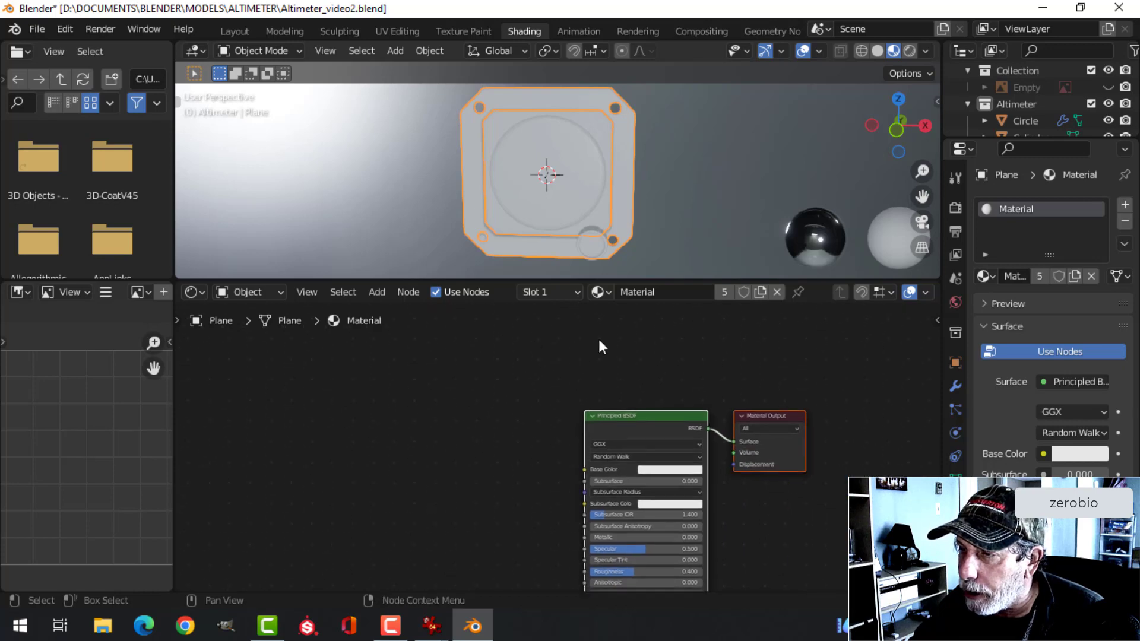
{"action": "left_click", "coordinate": [759, 292]}
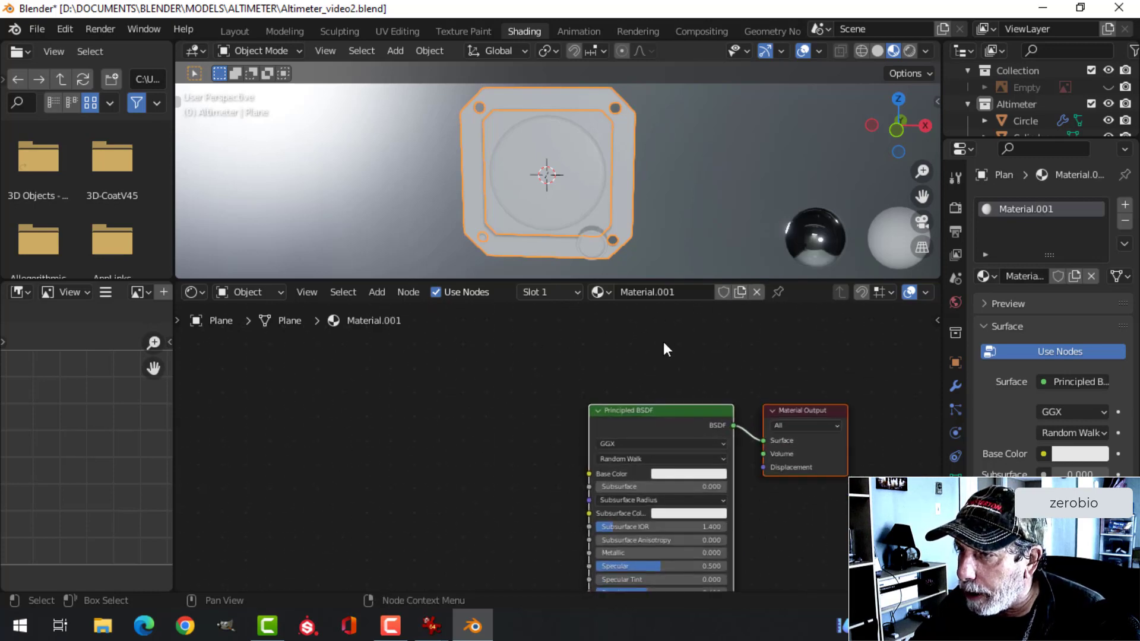
{"action": "double_click", "coordinate": [672, 292]}
{"action": "type", "text": "Metal"}
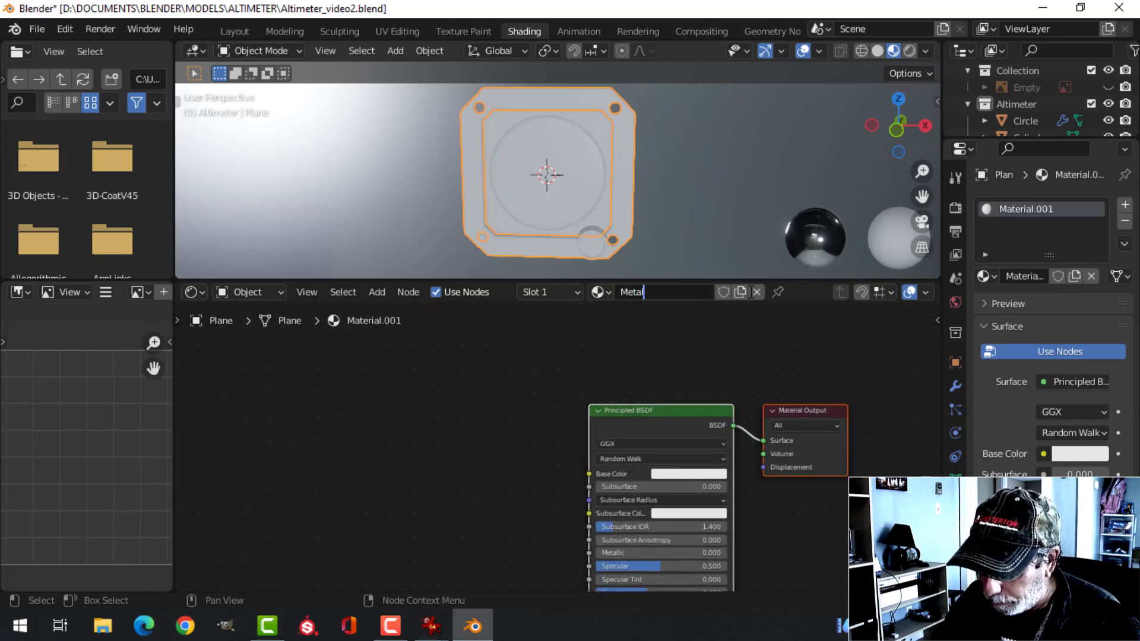
{"action": "key", "text": "Return"}
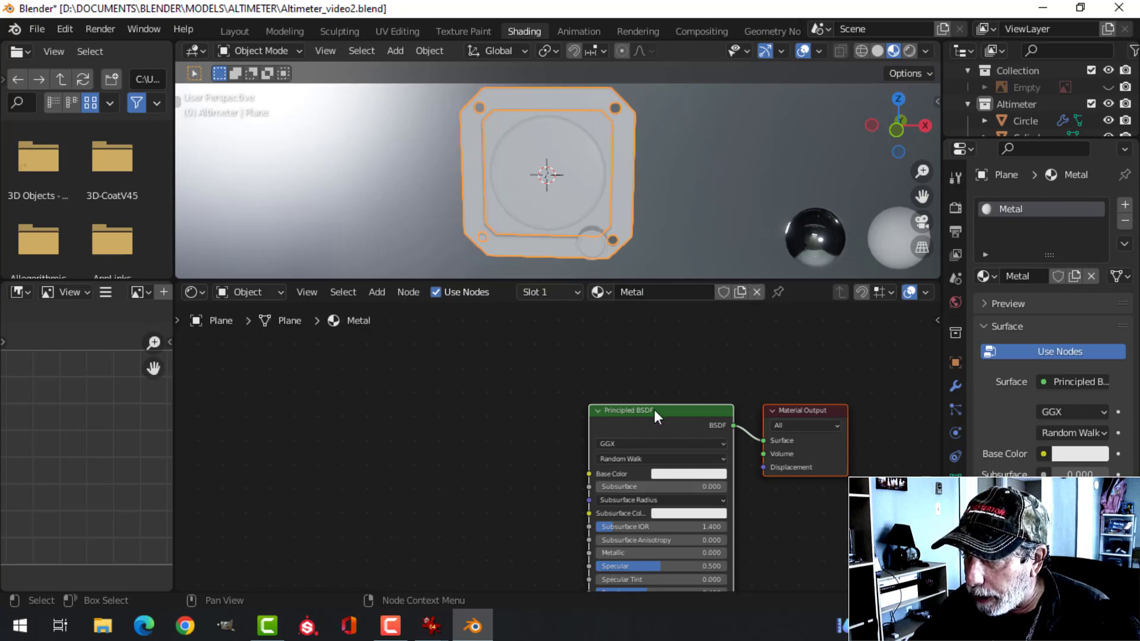
{"action": "scroll", "coordinate": [590, 374], "scroll_direction": "down", "scroll_amount": 2}
Add a Noise Texture node to the left of the Metal shader.
{"action": "middle_click_drag", "start_coordinate": [403, 458], "coordinate": [494, 415], "text": "shift"}
{"action": "key", "text": "shift+a"}
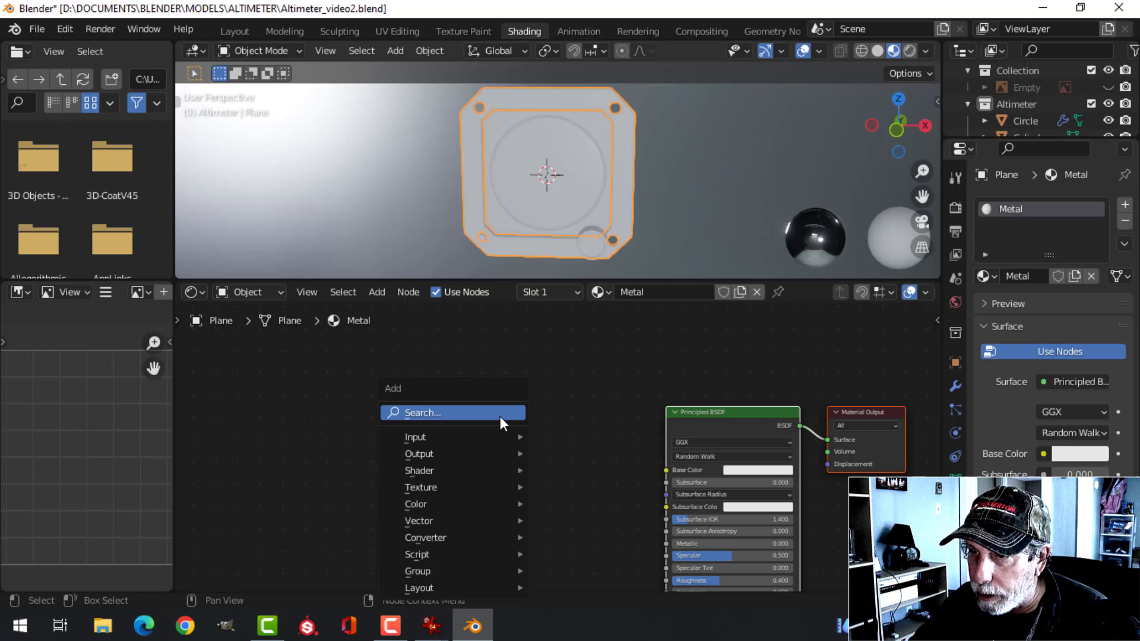
{"action": "mouse_move", "coordinate": [454, 490]}
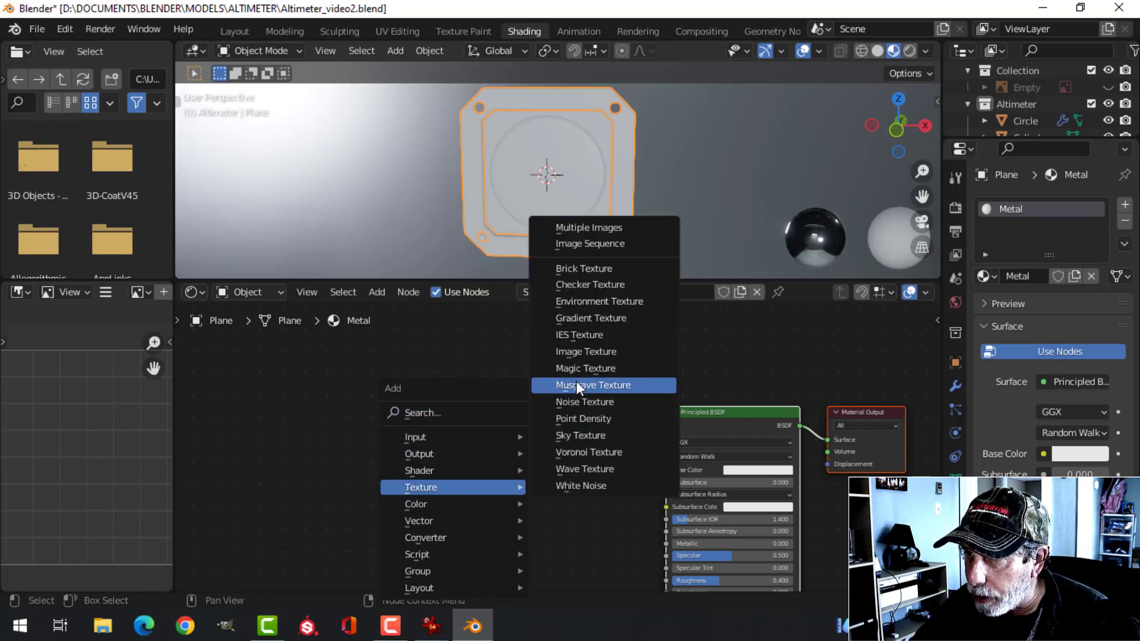
{"action": "left_click", "coordinate": [583, 403]}
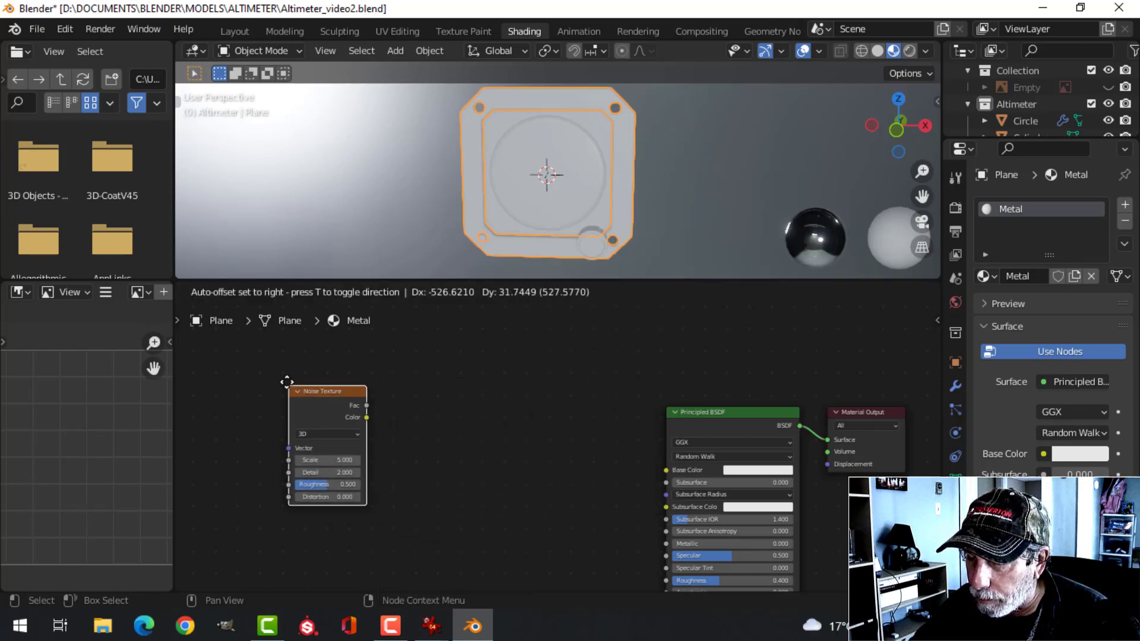
{"action": "left_click", "coordinate": [286, 382]}
Add a ColorRamp node between the Noise Texture and the shader.
{"action": "key", "text": "shift+a"}
{"action": "mouse_move", "coordinate": [478, 410]}
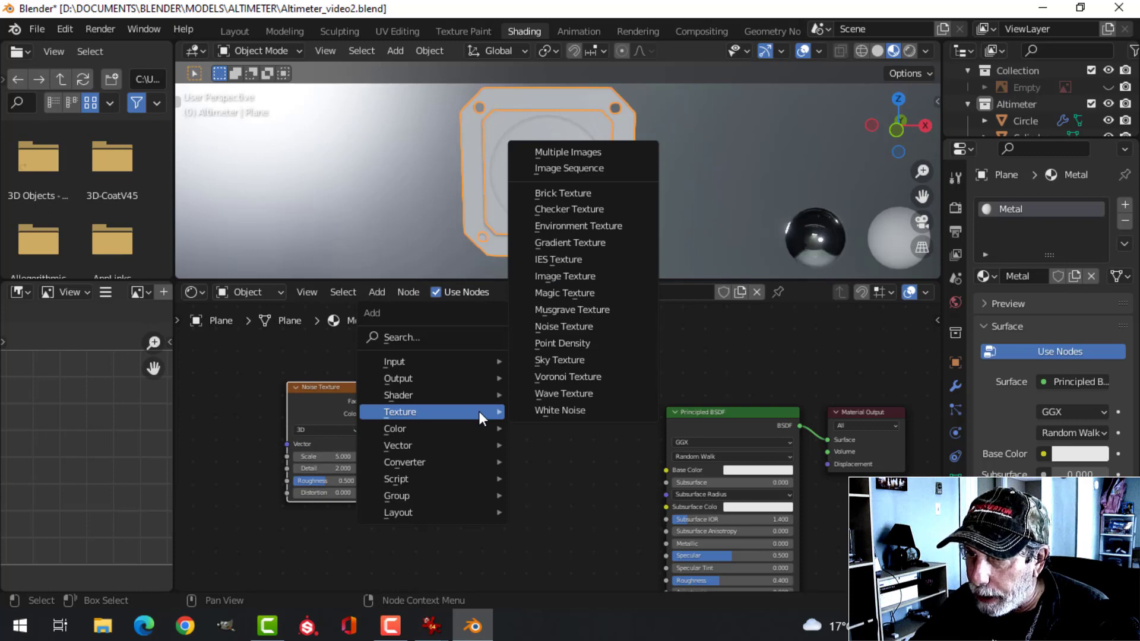
{"action": "mouse_move", "coordinate": [466, 460]}
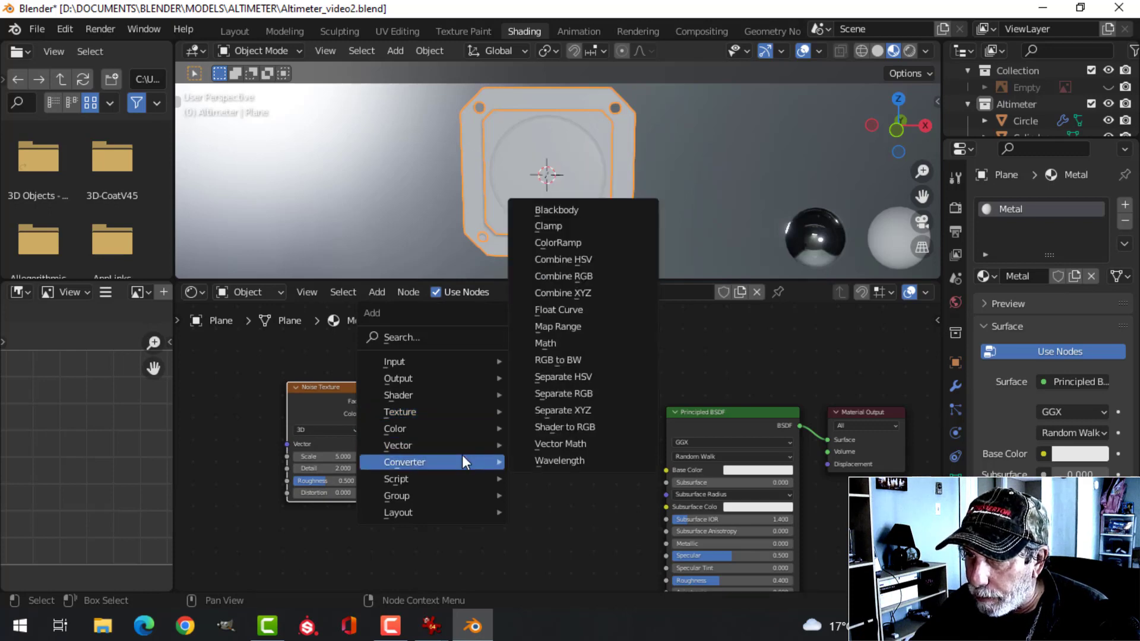
{"action": "left_click", "coordinate": [583, 247]}
{"action": "left_click", "coordinate": [488, 382]}
{"action": "middle_click_drag", "start_coordinate": [419, 384], "coordinate": [454, 378]}
Attach Mapping and Texture Coordinate nodes to the Noise Texture with Ctrl+T.
{"action": "left_click", "coordinate": [380, 384]}
{"action": "key", "text": "ctrl+t"}
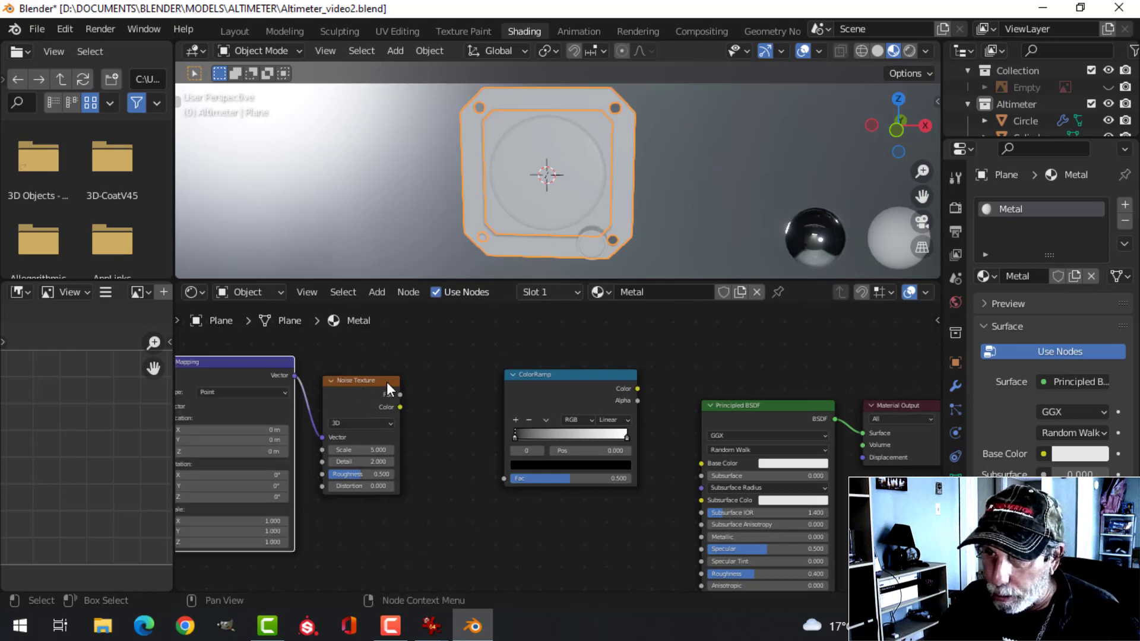
{"action": "scroll", "coordinate": [386, 383], "scroll_direction": "left", "scroll_amount": 5}
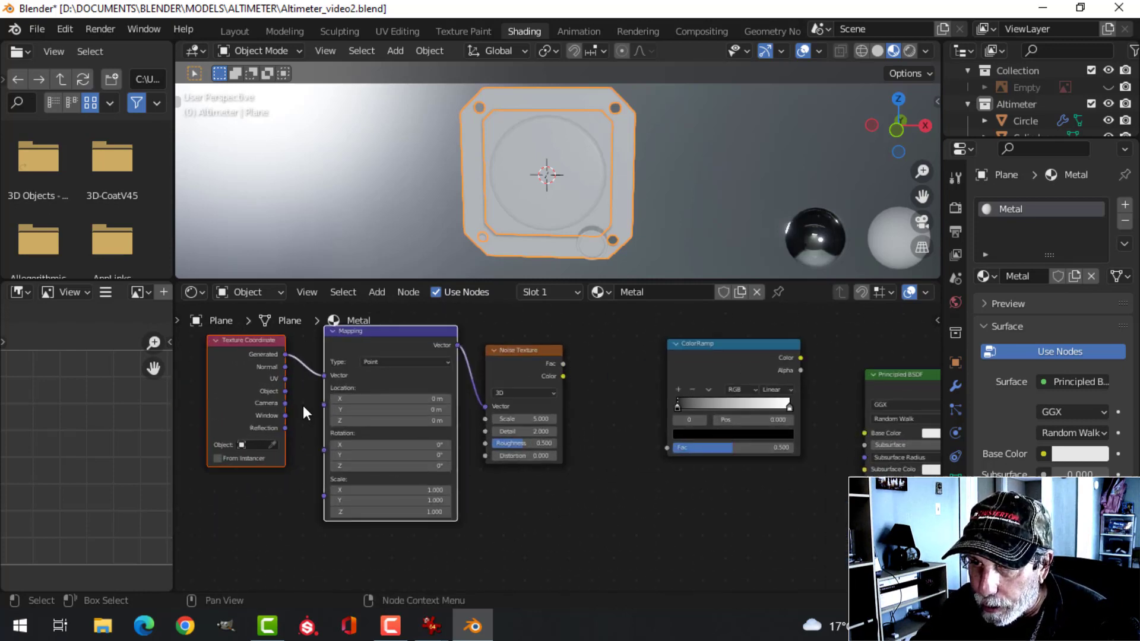
{"action": "middle_click_drag", "start_coordinate": [561, 397], "coordinate": [471, 387]}
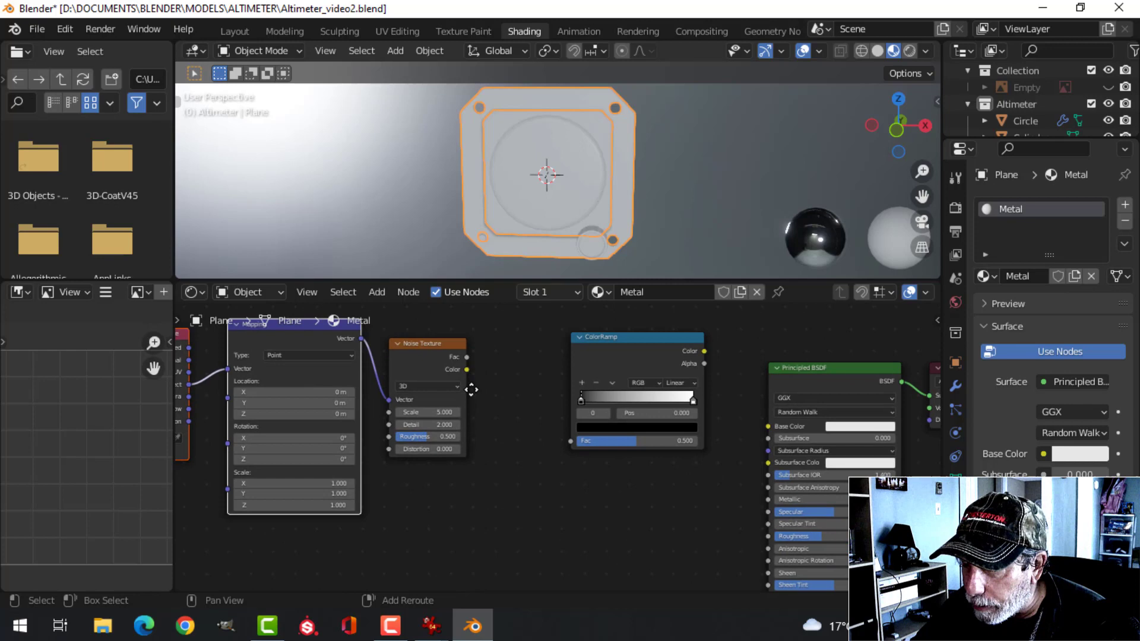
{"action": "scroll", "coordinate": [469, 374], "scroll_direction": "up", "scroll_amount": 2}
Link noise Color to ColorRamp Fac and ColorRamp Color to the shader's Base Color.
{"action": "left_click_drag", "start_coordinate": [451, 356], "coordinate": [572, 439]}
{"action": "scroll", "coordinate": [604, 389], "scroll_direction": "right", "scroll_amount": 4, "text": "ctrl"}
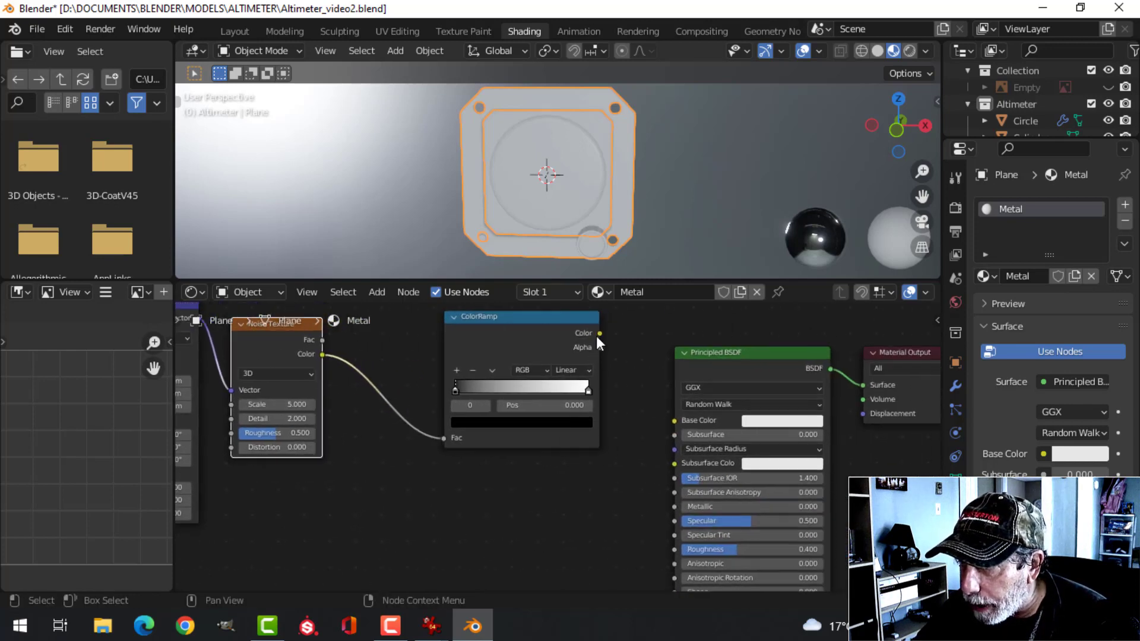
{"action": "left_click_drag", "start_coordinate": [599, 333], "coordinate": [671, 419]}
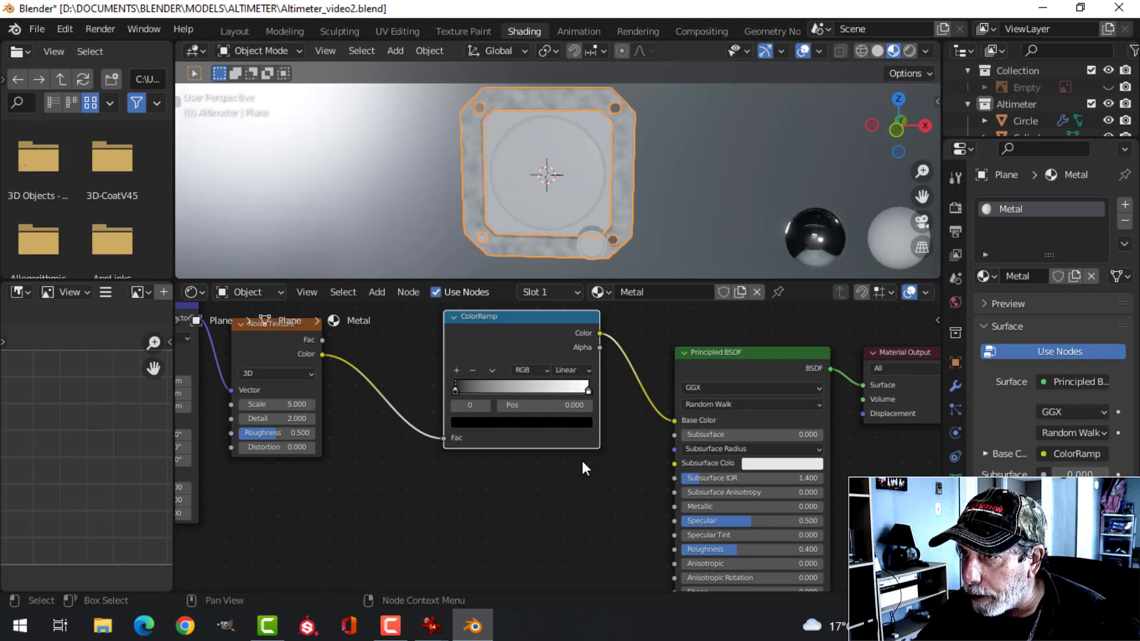
Set the Metal shader's Metallic to 1.000 and Roughness to 0.332.
{"action": "scroll", "coordinate": [622, 167], "scroll_direction": "up", "scroll_amount": 2}
{"action": "scroll", "coordinate": [735, 398], "scroll_direction": "down", "scroll_amount": 1}
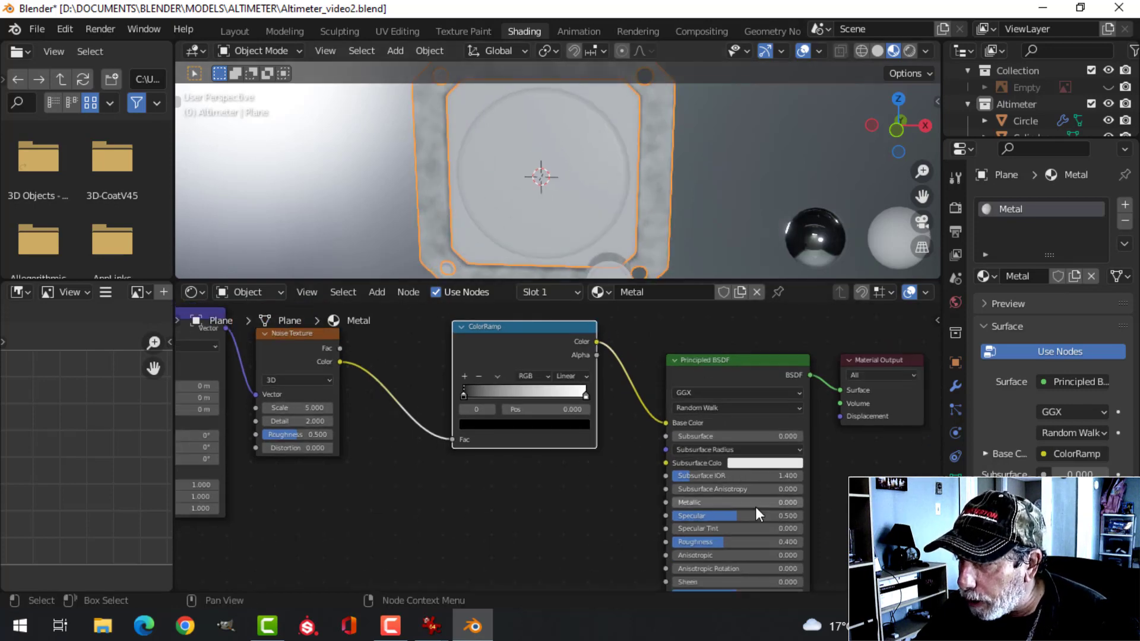
{"action": "middle_click_drag", "start_coordinate": [756, 507], "coordinate": [662, 386]}
{"action": "scroll", "coordinate": [663, 386], "scroll_direction": "up", "scroll_amount": 1}
{"action": "middle_click_drag", "start_coordinate": [614, 351], "coordinate": [614, 398]}
{"action": "left_click_drag", "start_coordinate": [615, 401], "coordinate": [735, 402]}
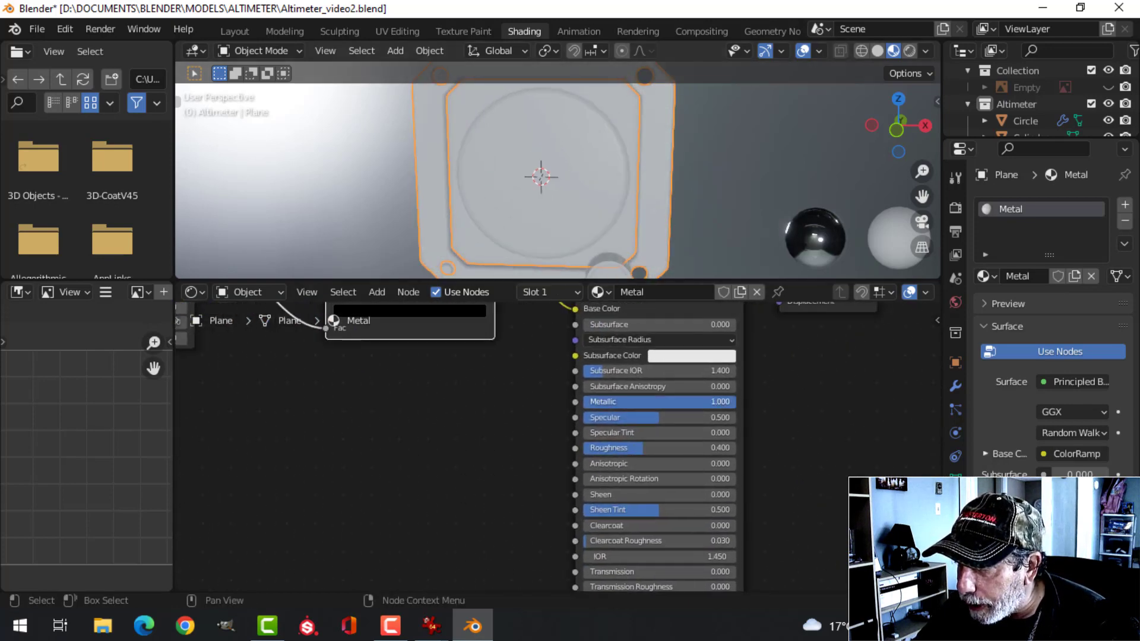
{"action": "left_click_drag", "start_coordinate": [640, 450], "coordinate": [618, 451]}
{"action": "middle_click_drag", "start_coordinate": [491, 155], "coordinate": [537, 209]}
{"action": "left_click_drag", "start_coordinate": [528, 282], "coordinate": [526, 329]}
{"action": "scroll", "coordinate": [476, 261], "scroll_direction": "up", "scroll_amount": 3}
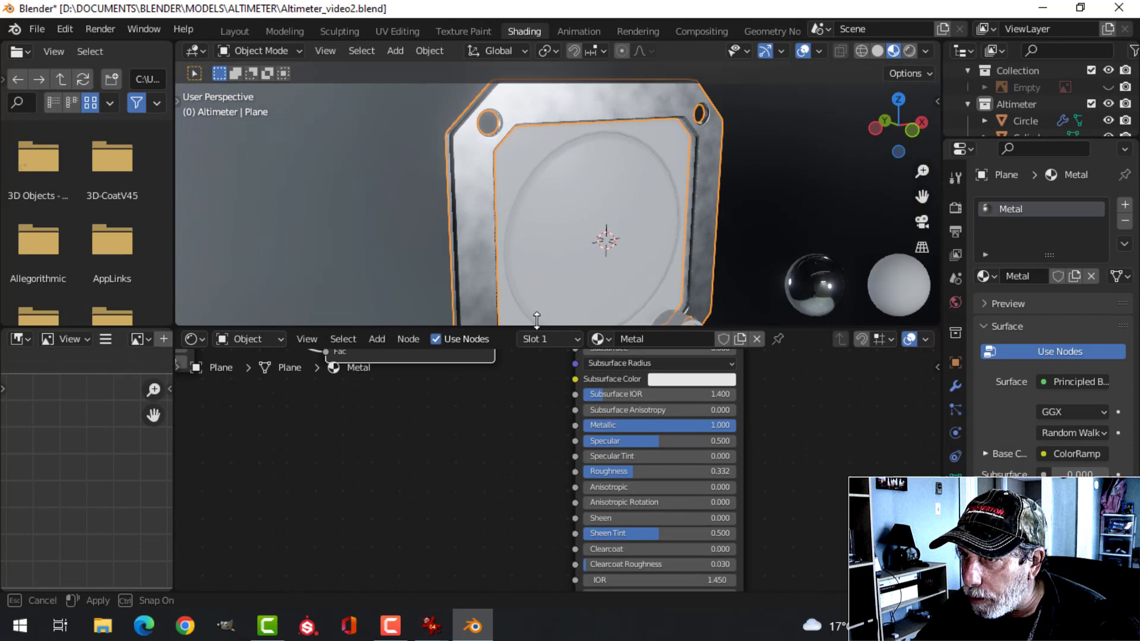
{"action": "middle_click_drag", "start_coordinate": [476, 262], "coordinate": [490, 234], "text": "shift"}
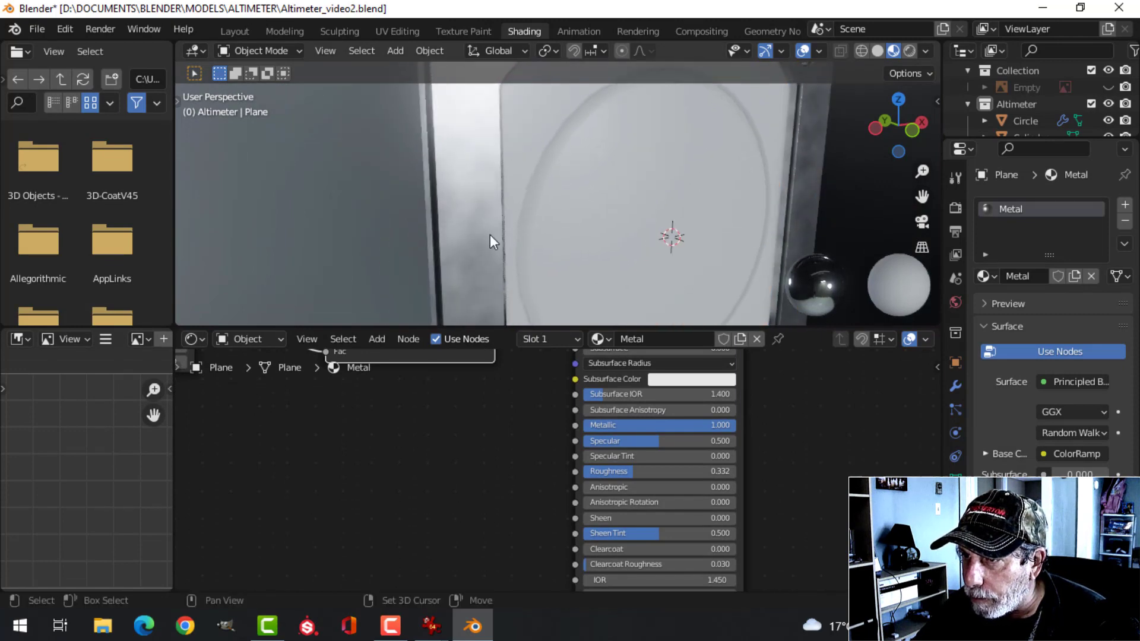
{"action": "middle_click_drag", "start_coordinate": [402, 476], "coordinate": [530, 516]}
Set noise Scale 35, Detail 16, Roughness 0.65, and pull the ColorRamp stops inward (0.236, 0.777).
{"action": "scroll", "coordinate": [530, 516], "scroll_direction": "up", "scroll_amount": 1}
{"action": "double_click", "coordinate": [436, 455]}
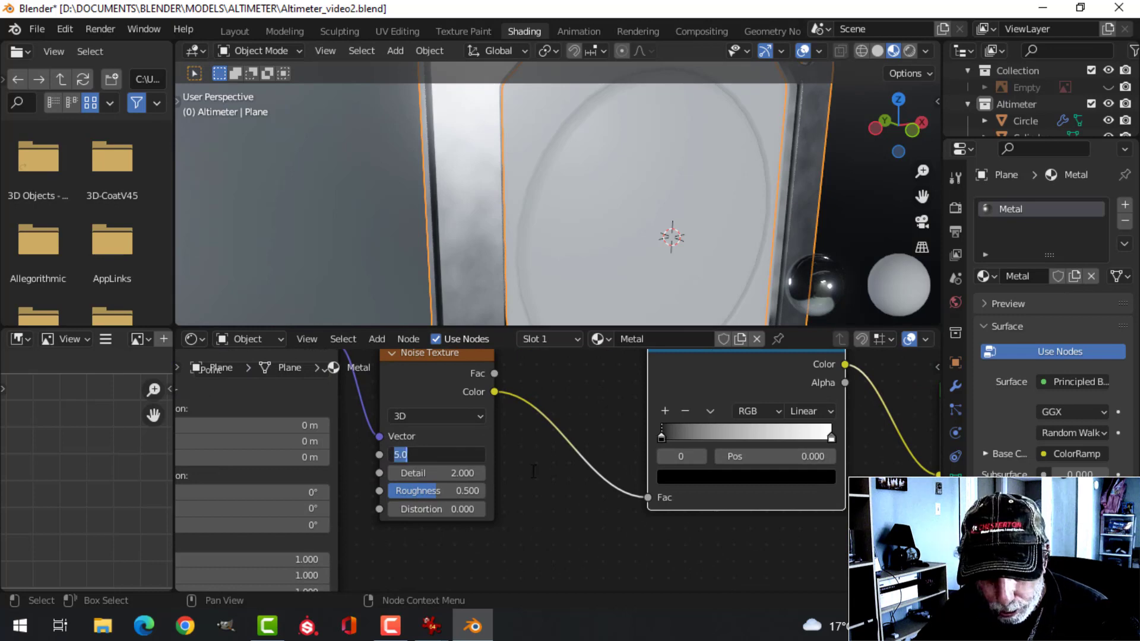
{"action": "type", "text": "35"}
{"action": "key", "text": "Tab"}
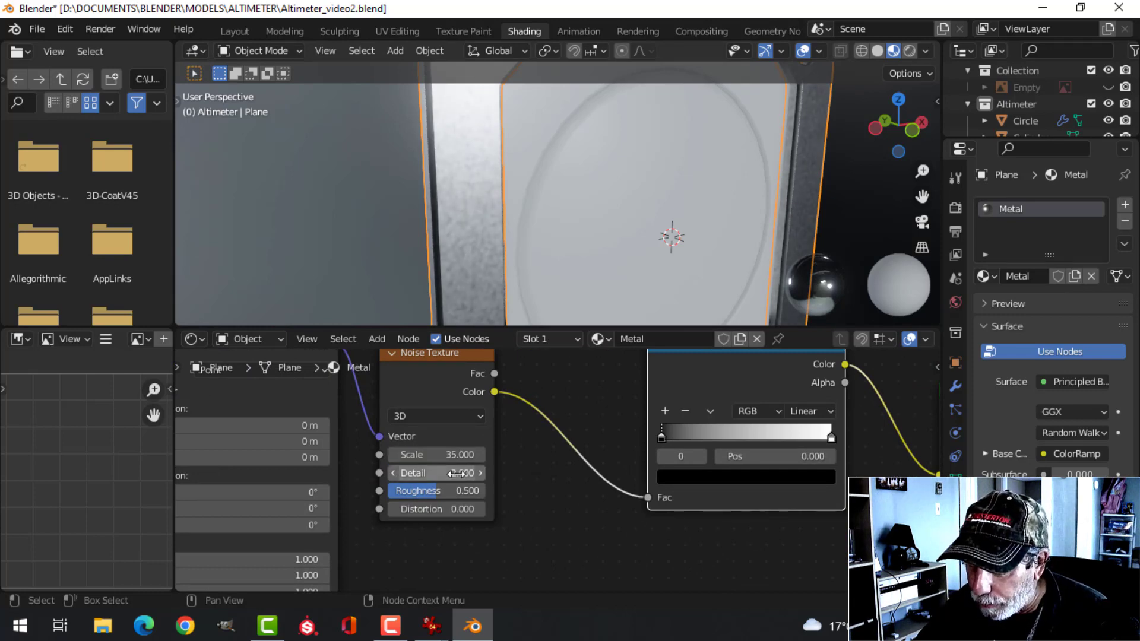
{"action": "type", "text": "16"}
{"action": "key", "text": "Return"}
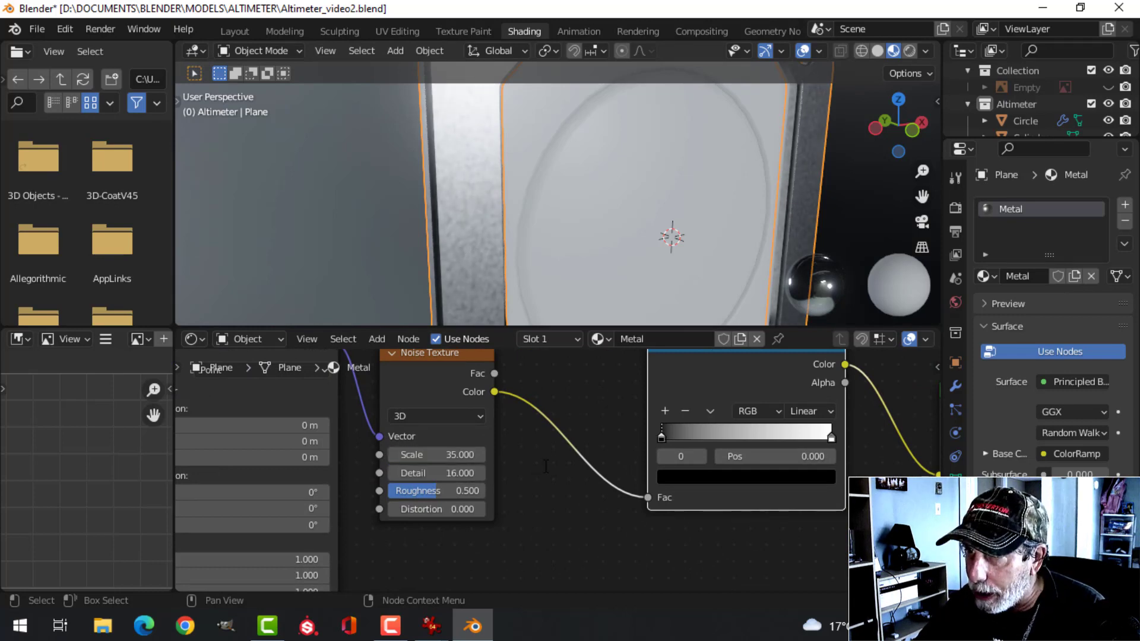
{"action": "double_click", "coordinate": [454, 492]}
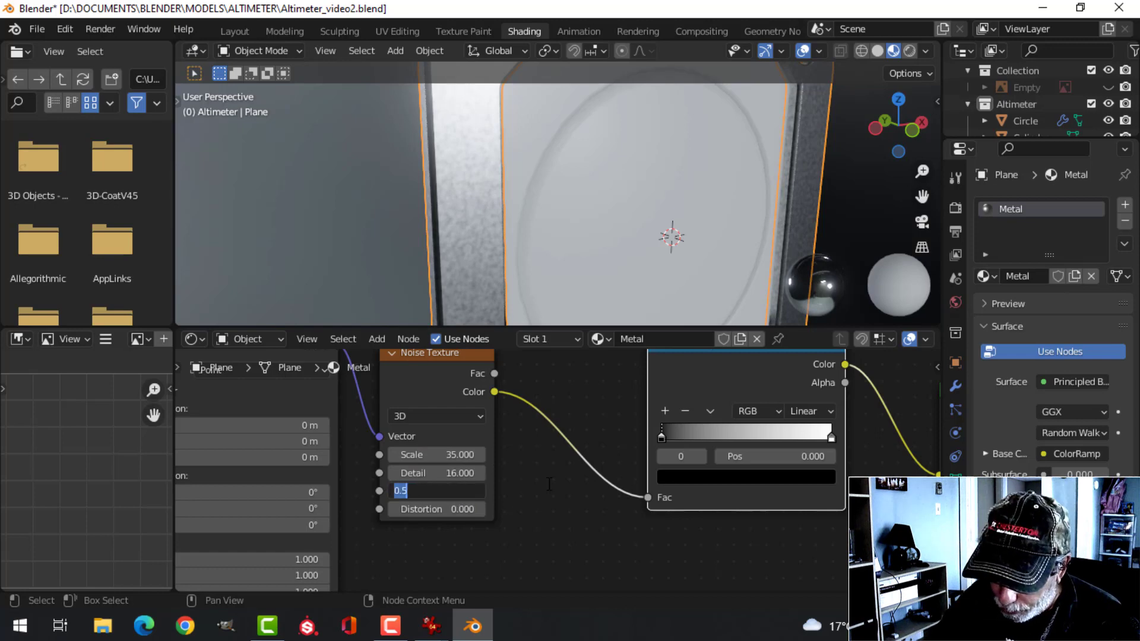
{"action": "type", "text": "0.65"}
{"action": "key", "text": "Return"}
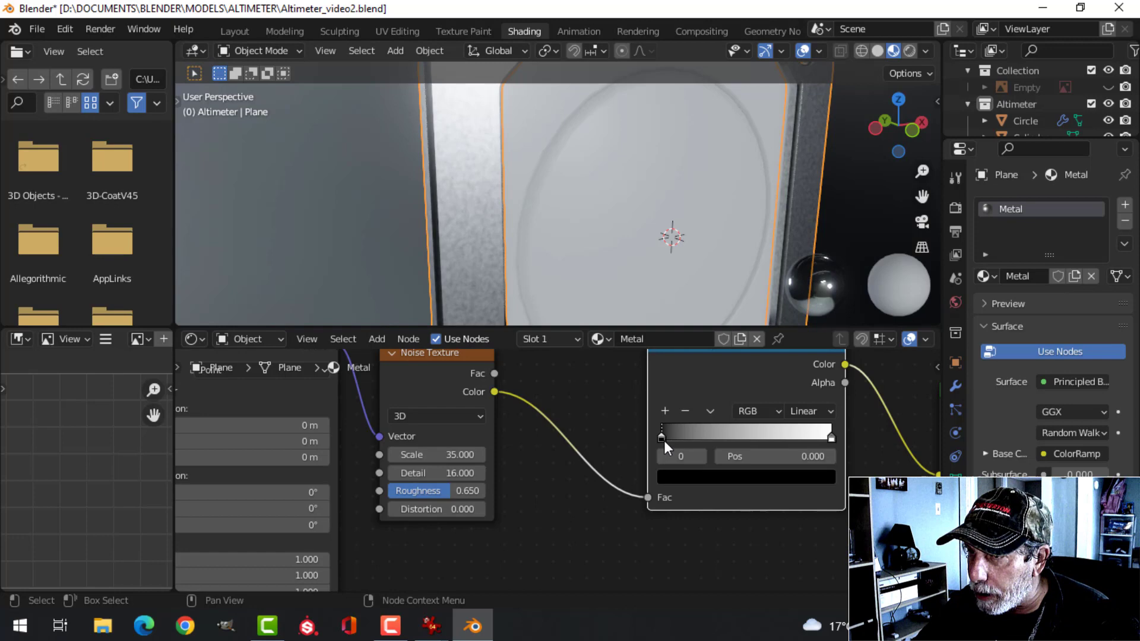
{"action": "left_click_drag", "start_coordinate": [664, 440], "coordinate": [694, 444]}
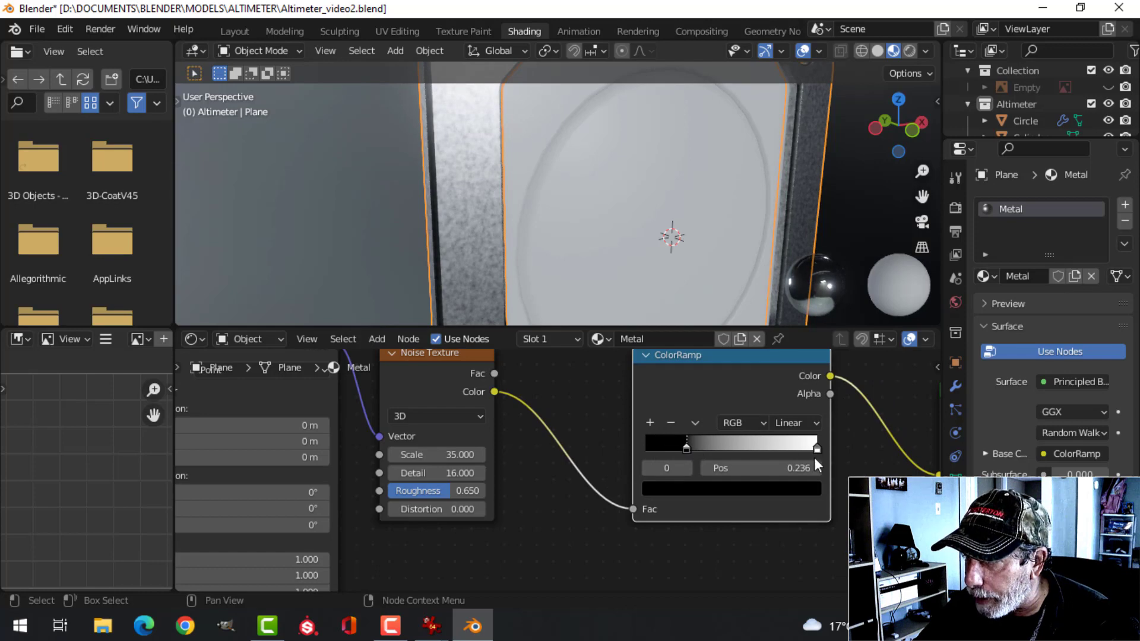
{"action": "left_click_drag", "start_coordinate": [817, 449], "coordinate": [775, 448]}
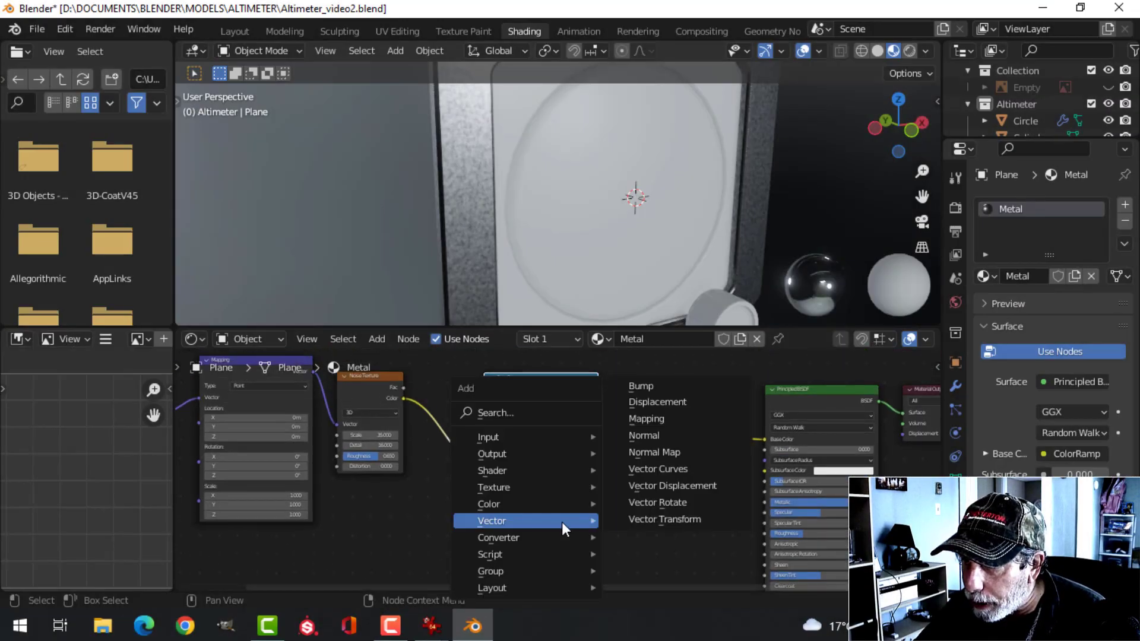
Add a Bump node fed by the ColorRamp colour, its Normal driving the shader's Normal.
{"action": "left_click", "coordinate": [643, 386]}
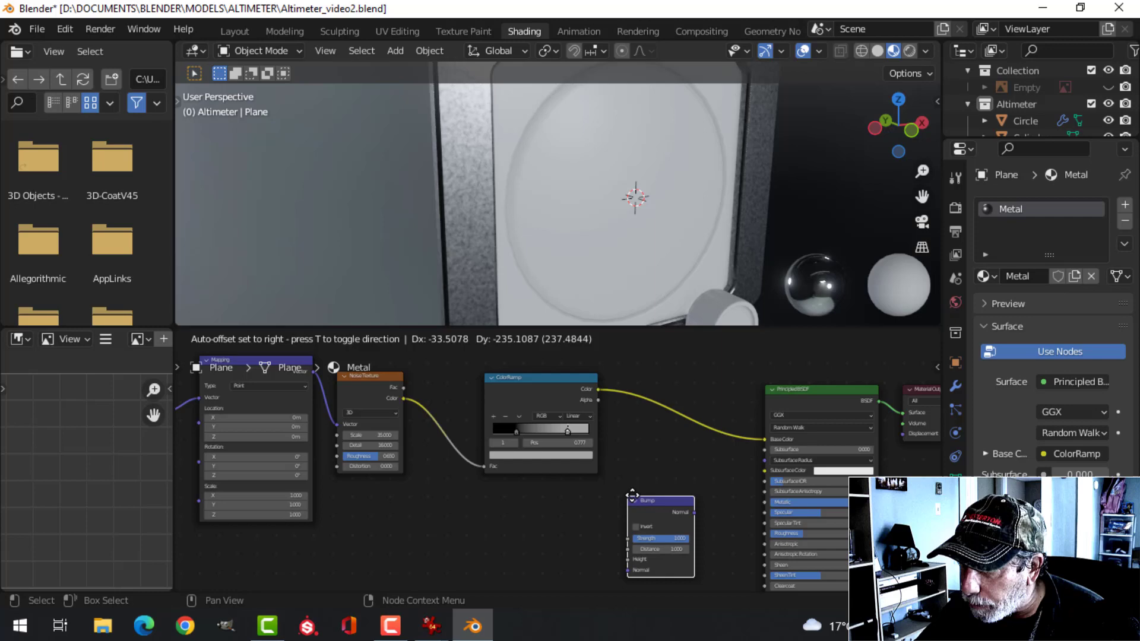
{"action": "left_click", "coordinate": [632, 493]}
{"action": "middle_click_drag", "start_coordinate": [647, 457], "coordinate": [624, 440]}
{"action": "left_click_drag", "start_coordinate": [521, 387], "coordinate": [614, 539]}
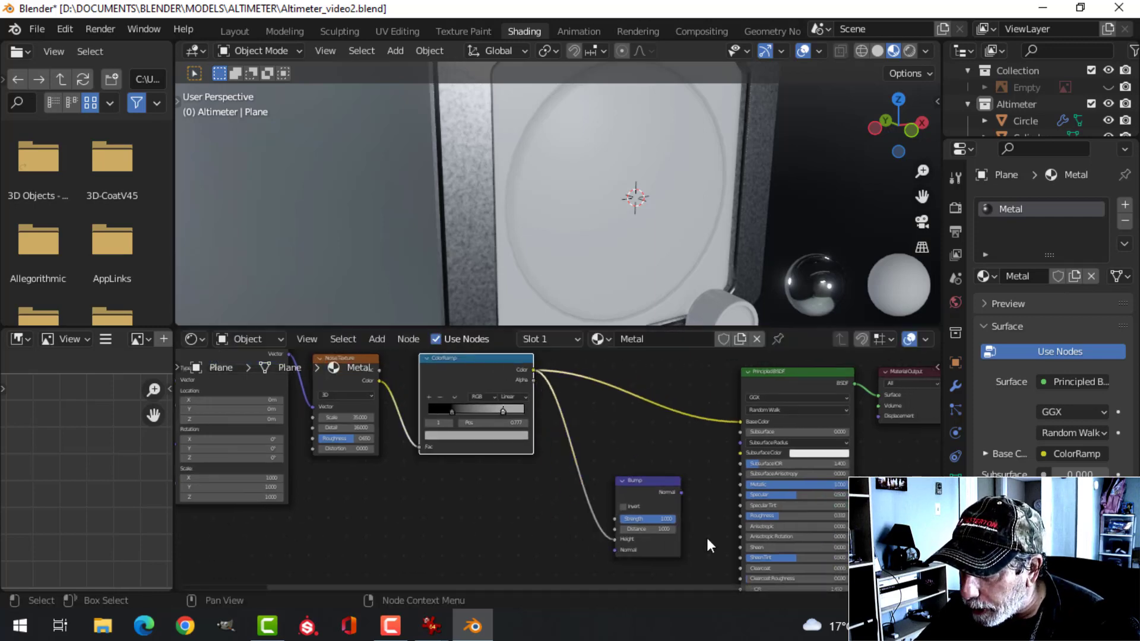
{"action": "scroll", "coordinate": [647, 449], "scroll_direction": "up", "scroll_amount": 3}
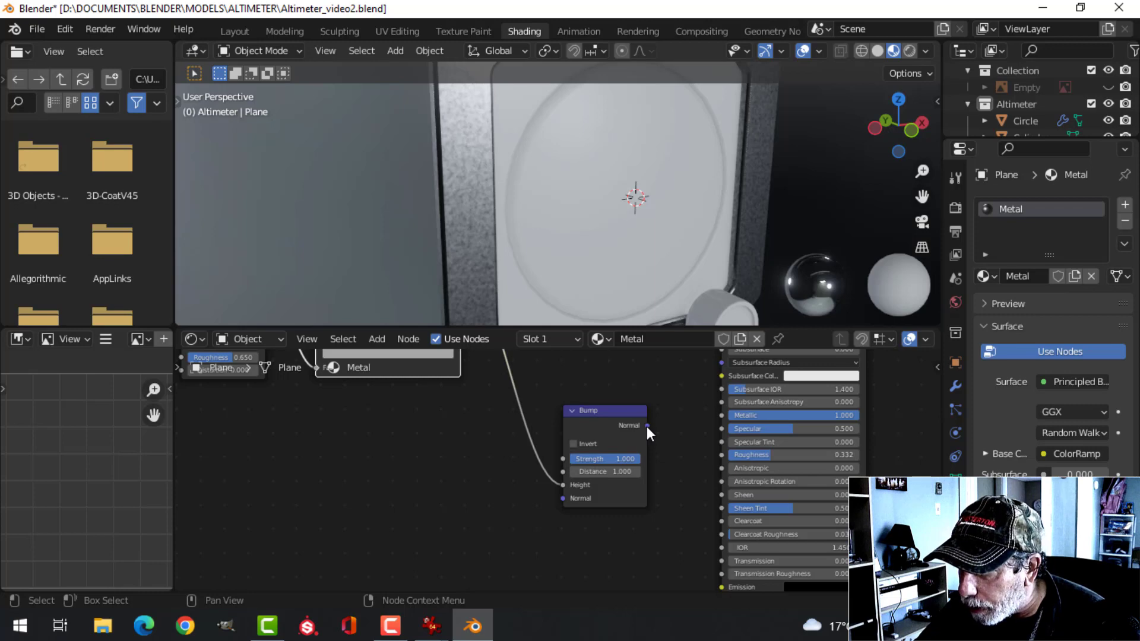
{"action": "scroll", "coordinate": [668, 469], "scroll_direction": "down", "scroll_amount": 3, "text": "shift"}
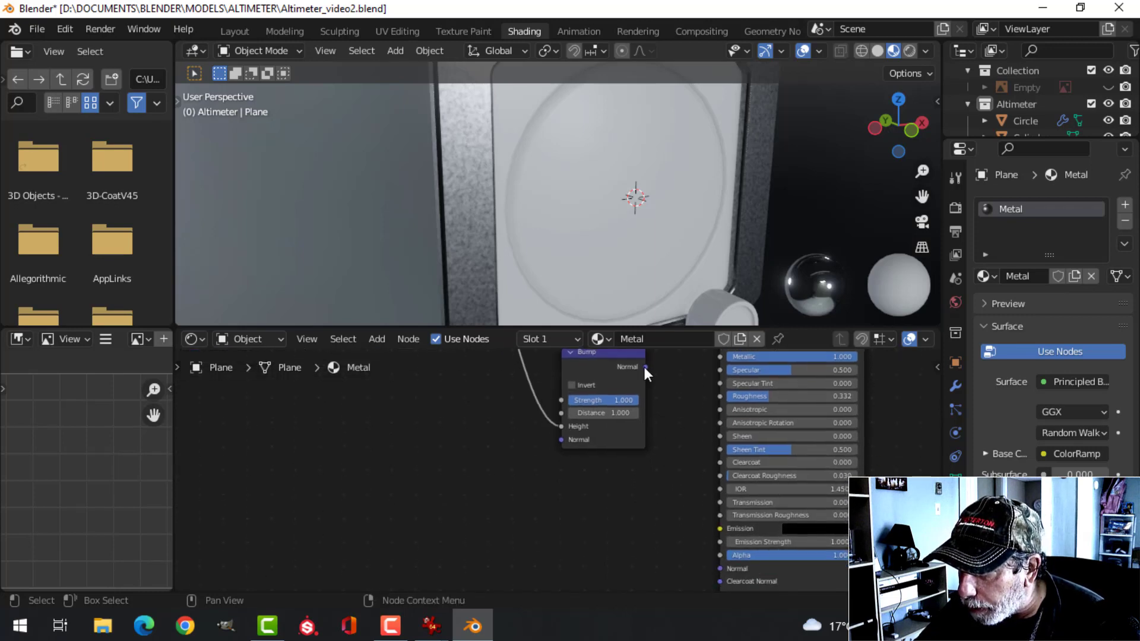
{"action": "mouse_move", "coordinate": [645, 366]}
{"action": "left_mouse_down"}
{"action": "mouse_move", "coordinate": [671, 546]}
{"action": "mouse_move", "coordinate": [720, 568]}
{"action": "mouse_move", "coordinate": [708, 504]}
{"action": "mouse_move", "coordinate": [721, 502]}
{"action": "left_mouse_up"}
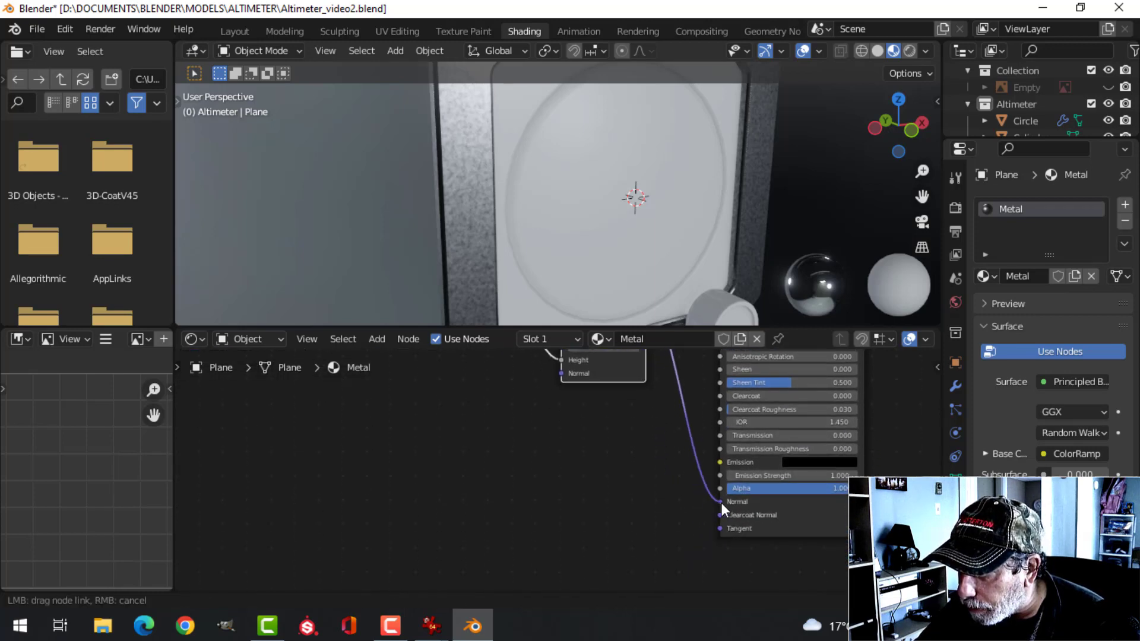
Set the Bump Strength to 0.030.
{"action": "middle_click_drag", "start_coordinate": [539, 432], "coordinate": [556, 520]}
{"action": "scroll", "coordinate": [555, 520], "scroll_direction": "up", "scroll_amount": 2}
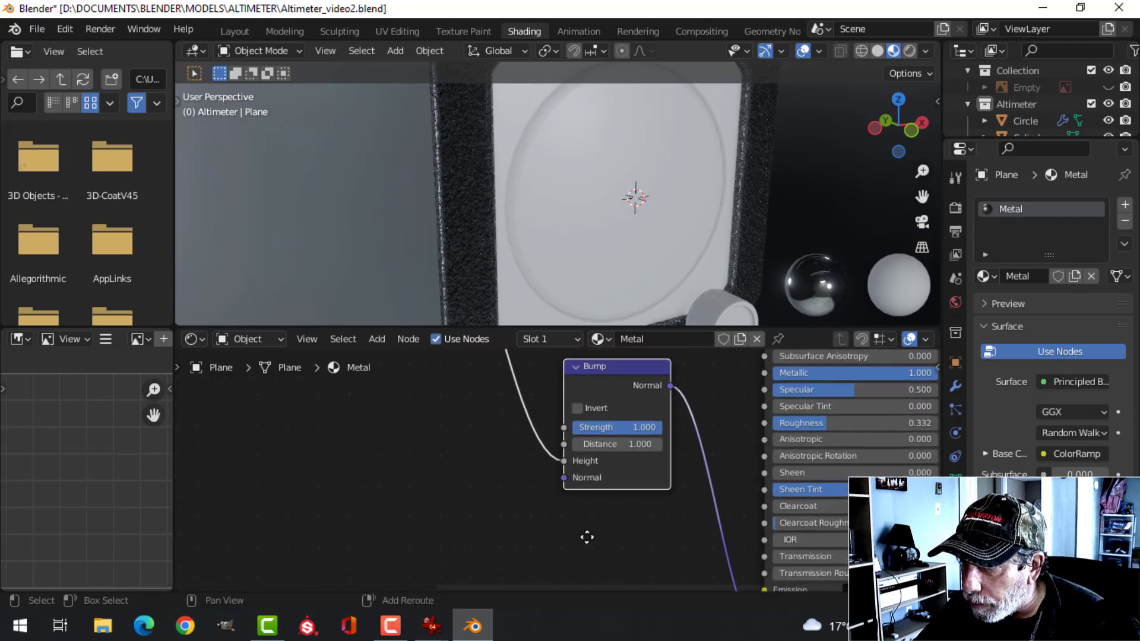
{"action": "double_click", "coordinate": [597, 452]}
{"action": "type", "text": "0.03"}
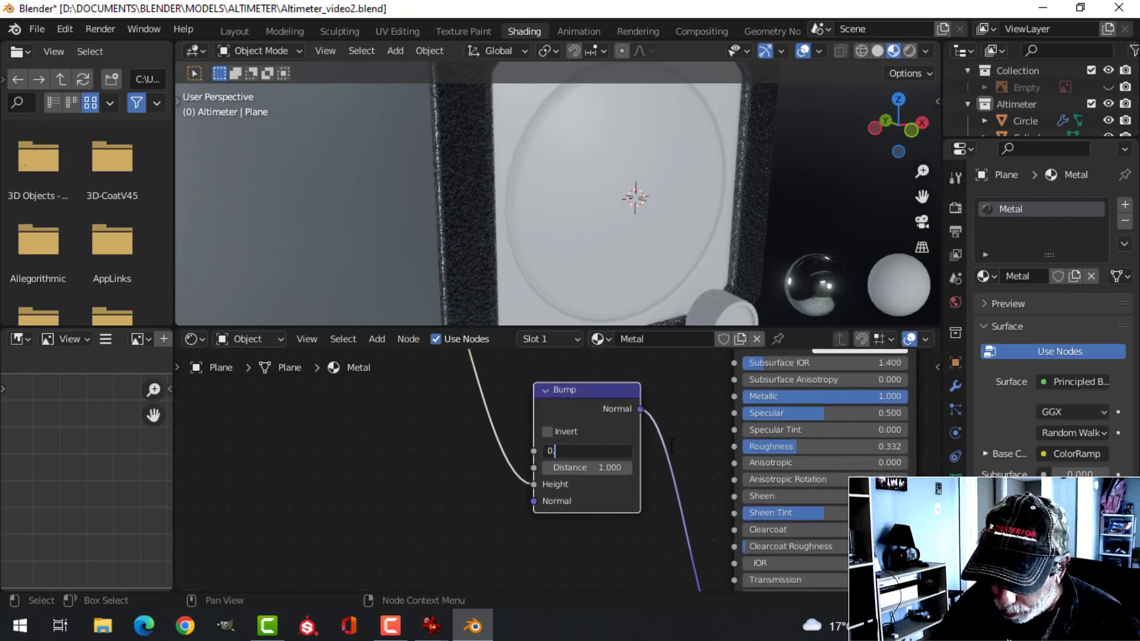
{"action": "key", "text": "Return"}
{"action": "mouse_move", "coordinate": [516, 200]}
{"action": "middle_mouse_down"}
{"action": "mouse_move", "coordinate": [540, 183]}
{"action": "mouse_move", "coordinate": [499, 220]}
{"action": "mouse_move", "coordinate": [535, 202]}
{"action": "middle_mouse_up"}
In Layout with Material Preview, assign the Metal material to the inner plate Plane.001.
{"action": "left_click", "coordinate": [234, 31]}
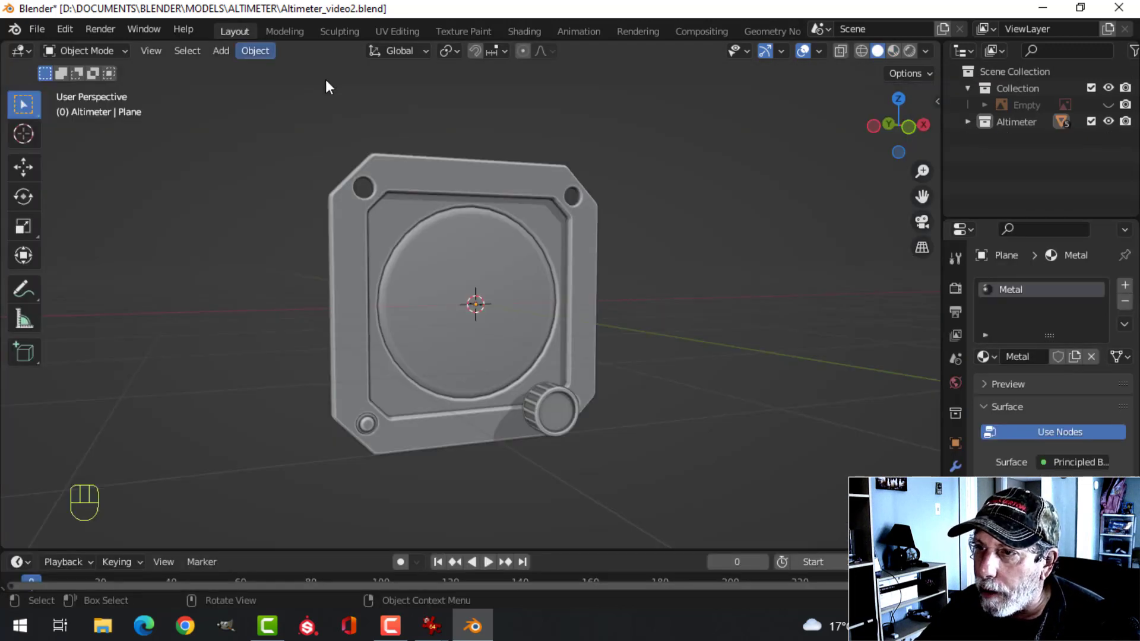
{"action": "left_click", "coordinate": [894, 51]}
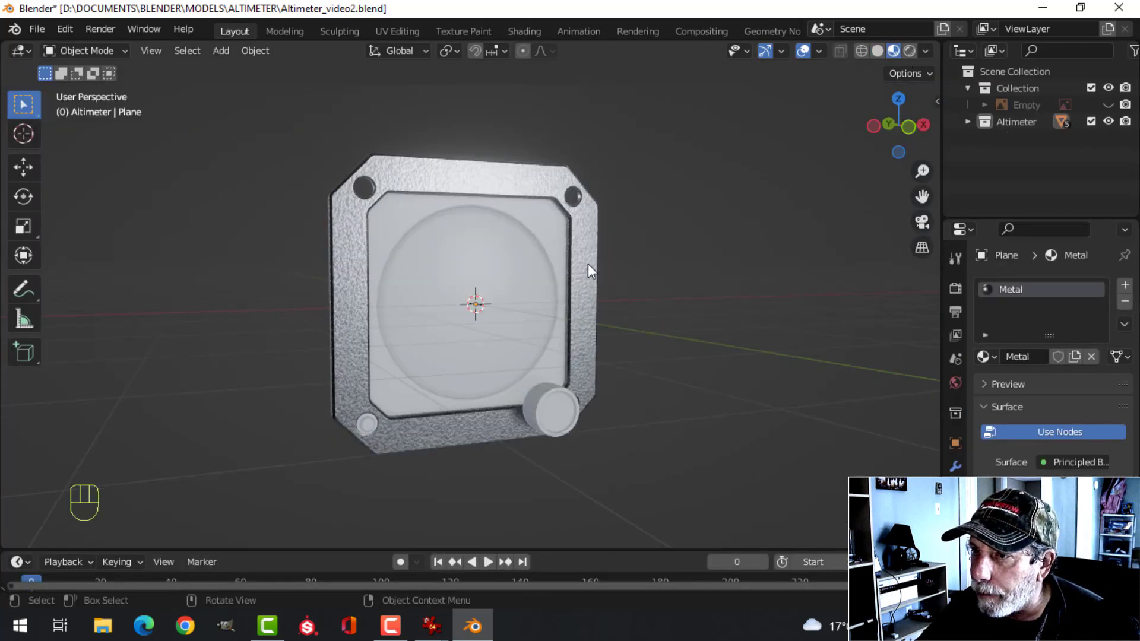
{"action": "mouse_move", "coordinate": [588, 264]}
{"action": "middle_mouse_down"}
{"action": "mouse_move", "coordinate": [593, 291]}
{"action": "mouse_move", "coordinate": [561, 284]}
{"action": "mouse_move", "coordinate": [576, 221]}
{"action": "middle_mouse_up"}
{"action": "left_click", "coordinate": [576, 221]}
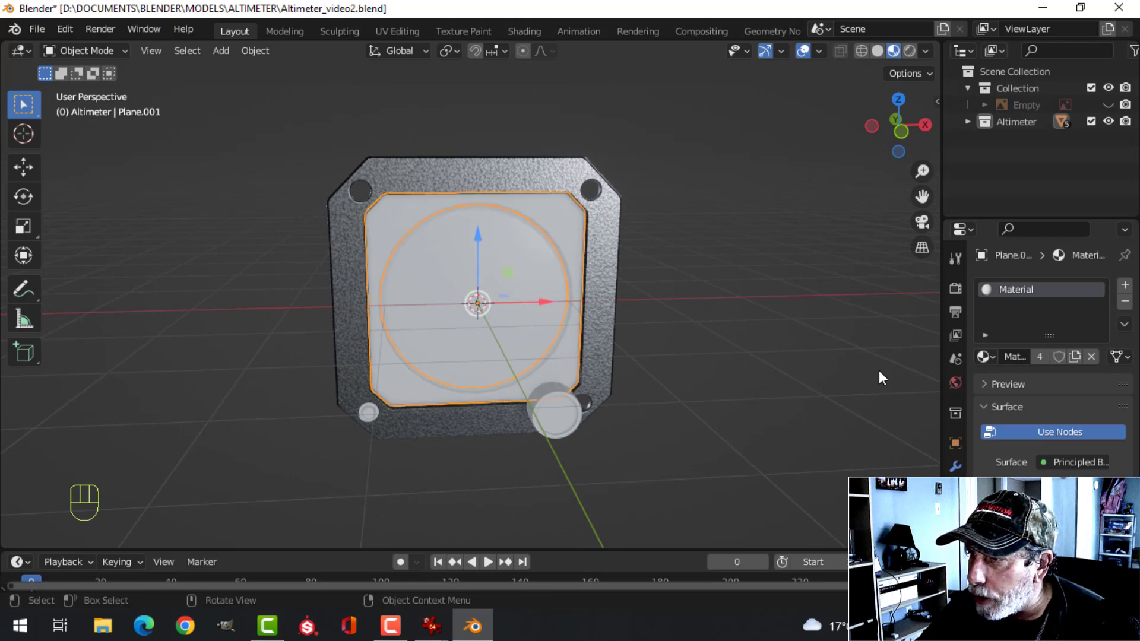
{"action": "left_click", "coordinate": [984, 355]}
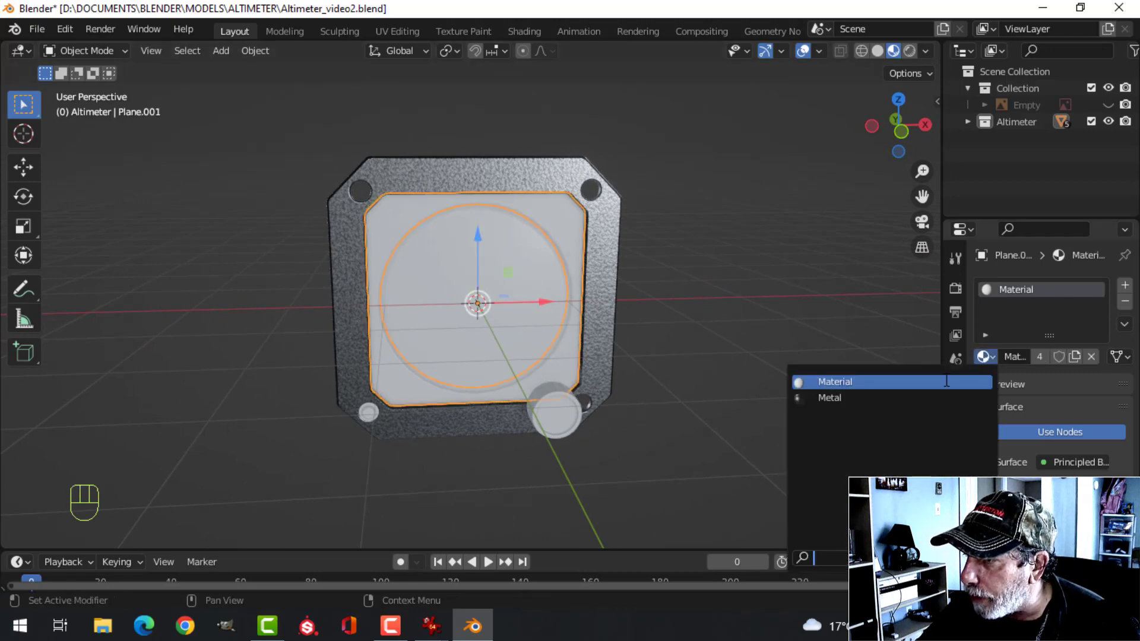
{"action": "left_click", "coordinate": [887, 398]}
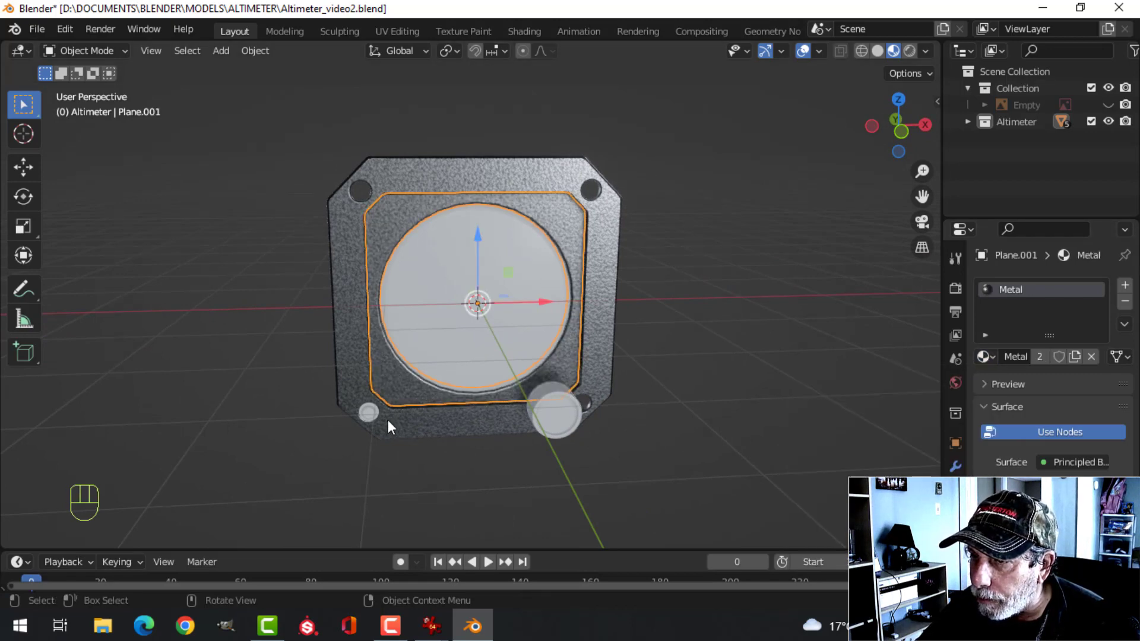
{"action": "middle_click_drag", "start_coordinate": [577, 320], "coordinate": [592, 307]}
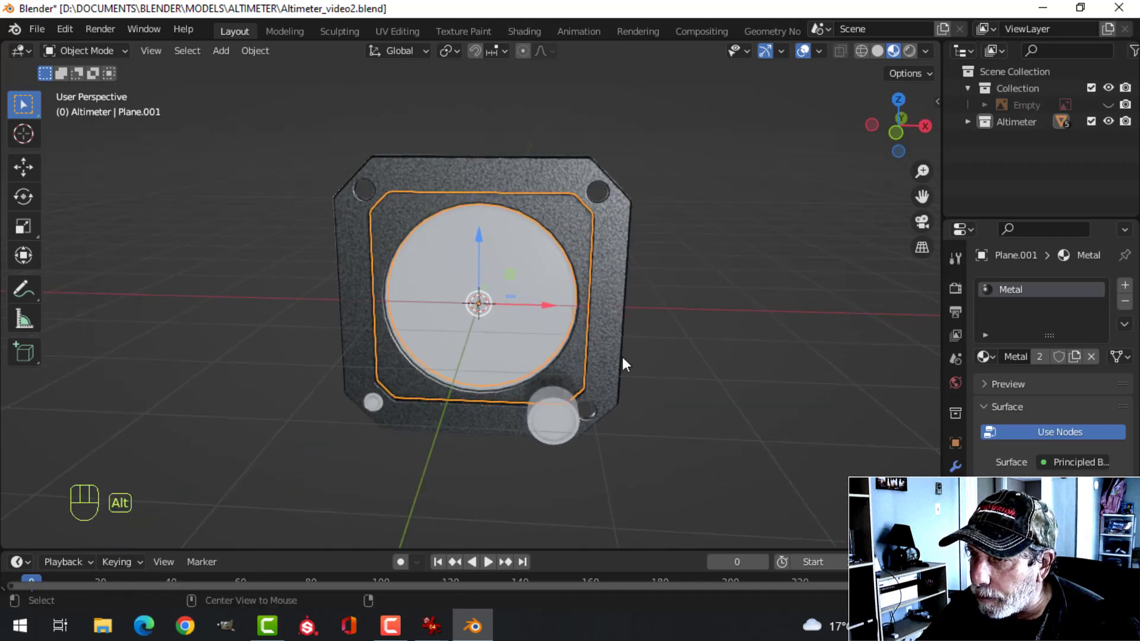
Replace the knob's shared material with a new one named black.
{"action": "key", "text": "alt+a"}
{"action": "middle_click_drag", "start_coordinate": [621, 373], "coordinate": [544, 386]}
{"action": "left_click", "coordinate": [538, 386]}
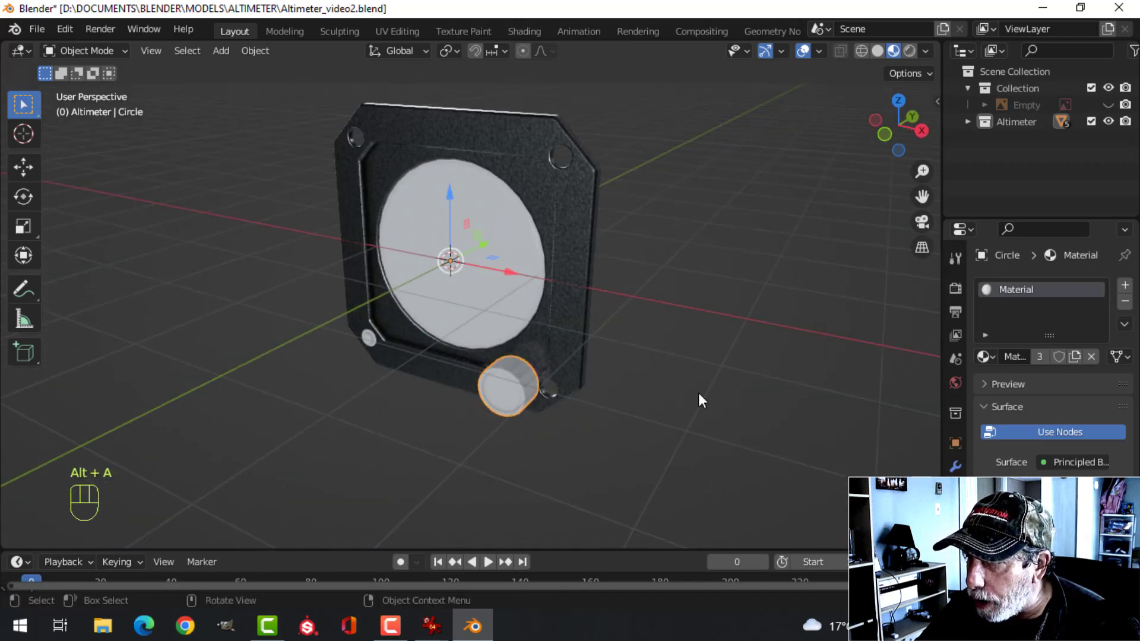
{"action": "left_click", "coordinate": [1090, 356]}
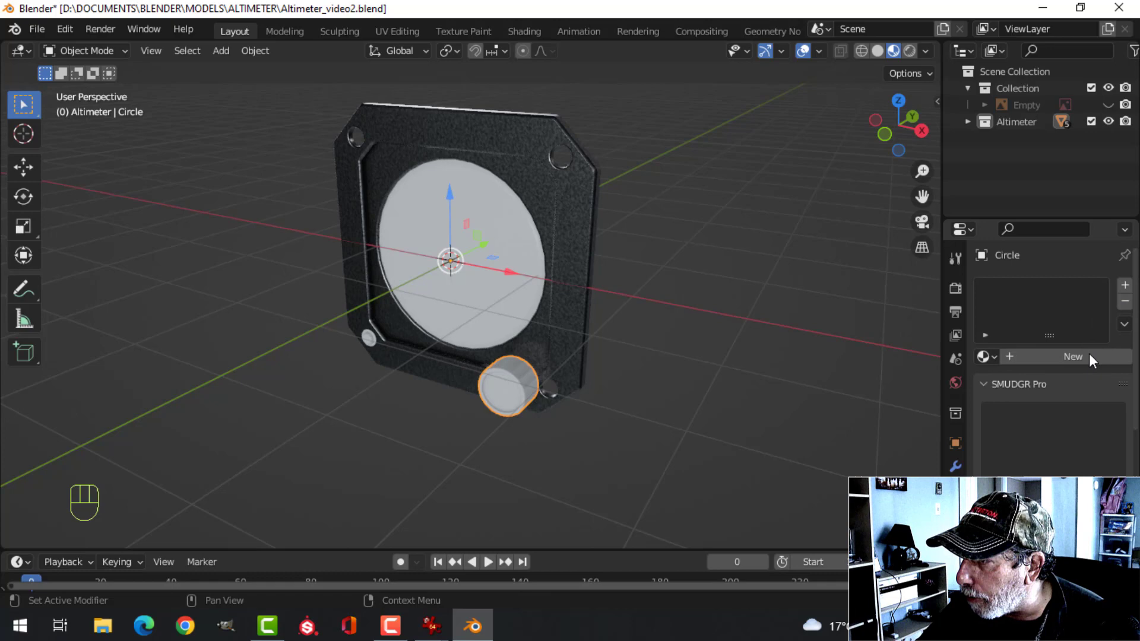
{"action": "left_click", "coordinate": [1075, 354]}
{"action": "double_click", "coordinate": [1033, 288]}
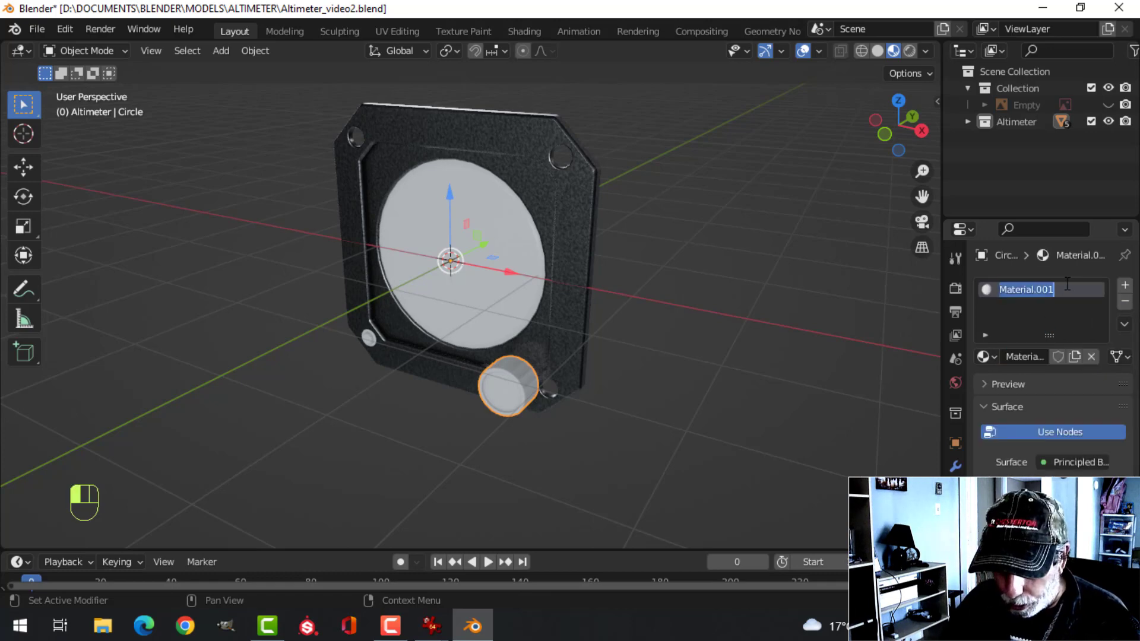
{"action": "type", "text": "black"}
{"action": "key", "text": "Return"}
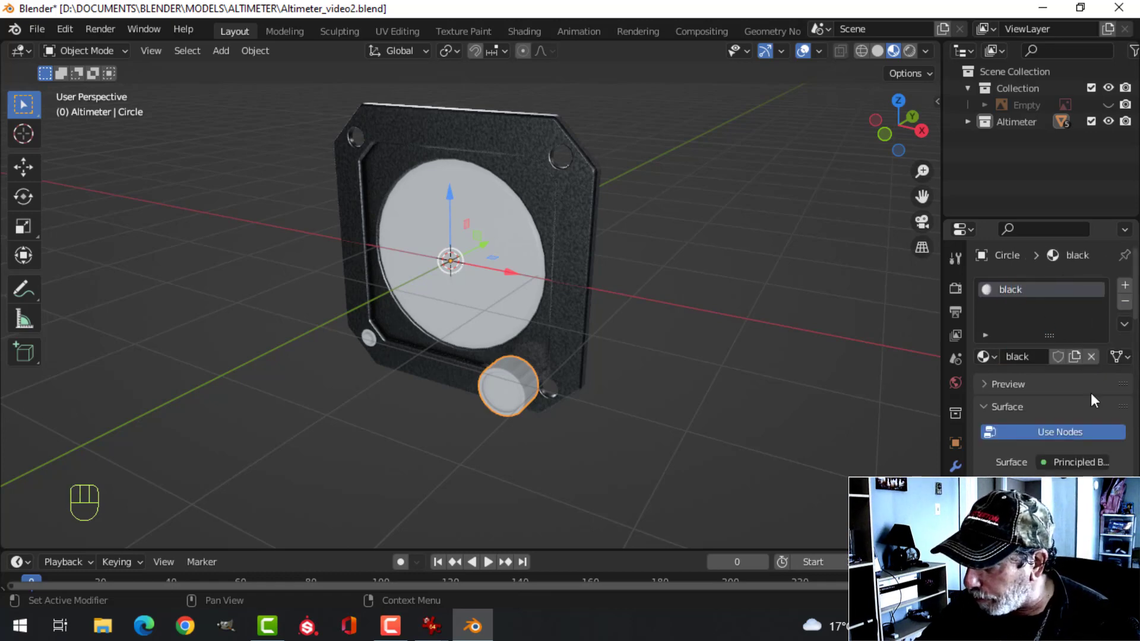
Set the black material's base colour to black and Roughness to 0.384.
{"action": "left_click", "coordinate": [1063, 510]}
{"action": "left_click", "coordinate": [1092, 395]}
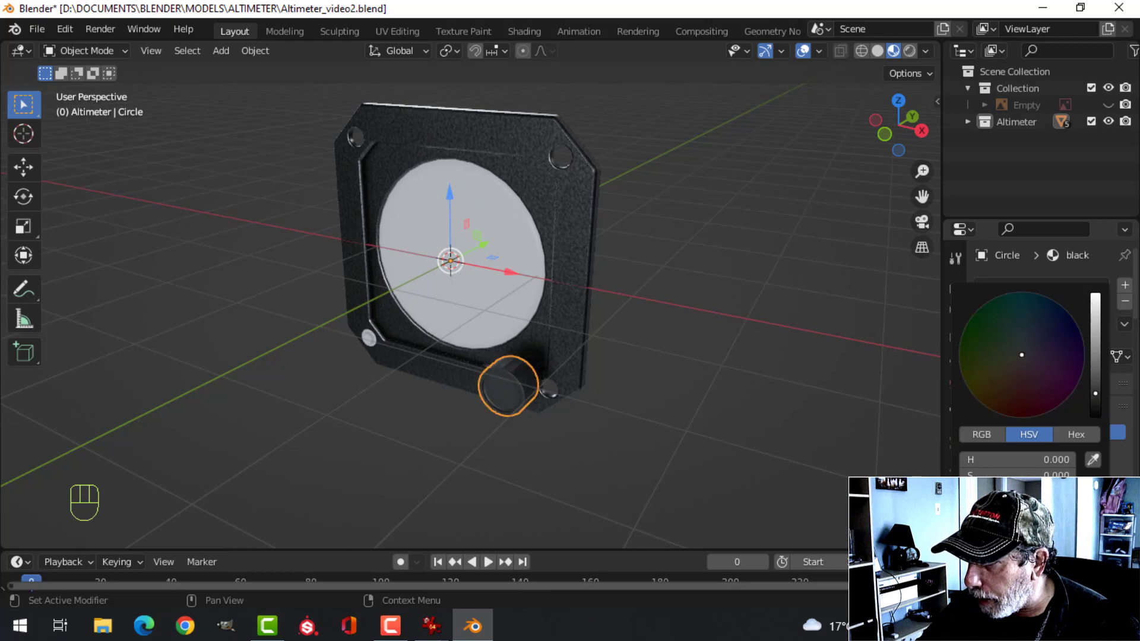
{"action": "middle_click_drag", "start_coordinate": [774, 429], "coordinate": [743, 294], "text": "shift"}
{"action": "scroll", "coordinate": [1081, 525], "scroll_direction": "down", "scroll_amount": 8}
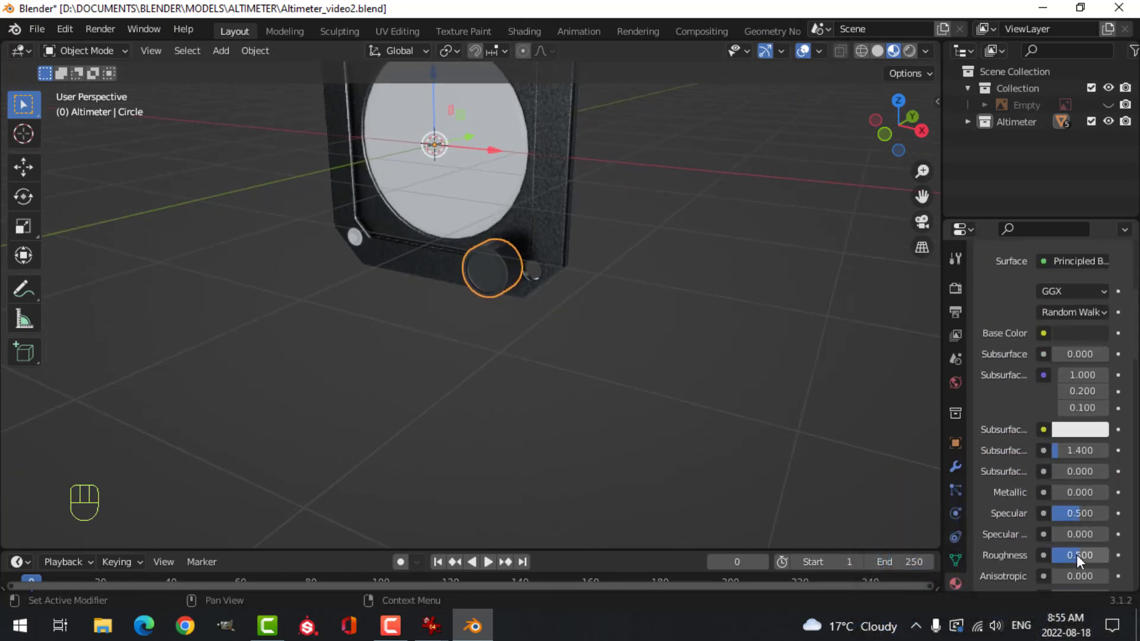
{"action": "left_click_drag", "start_coordinate": [1077, 555], "coordinate": [1059, 554]}
{"action": "key", "text": "alt+a"}
{"action": "middle_click_drag", "start_coordinate": [611, 336], "coordinate": [606, 407]}
In Edit Mode, select the knob's front face and grow the selection.
{"action": "left_click", "coordinate": [527, 326]}
{"action": "key", "text": "Tab"}
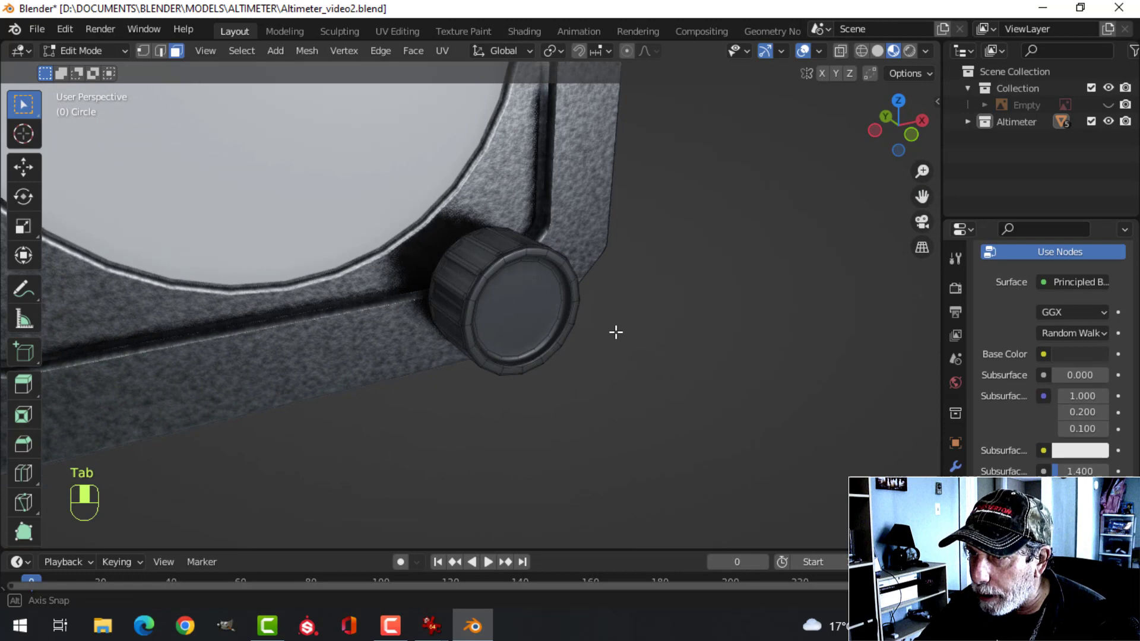
{"action": "key", "text": "alt+a"}
{"action": "key", "text": "3"}
{"action": "left_click", "coordinate": [516, 318]}
{"action": "middle_click_drag", "start_coordinate": [677, 316], "coordinate": [655, 313]}
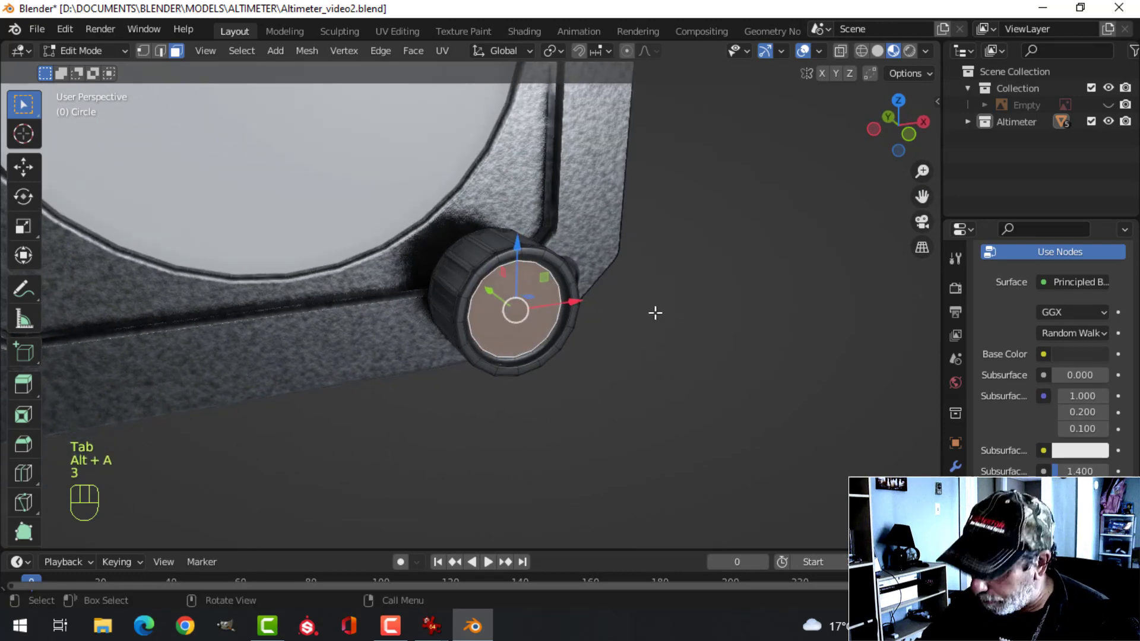
{"action": "key", "text": "ctrl+KP_Add"}
{"action": "scroll", "coordinate": [1046, 336], "scroll_direction": "up", "scroll_amount": 5}
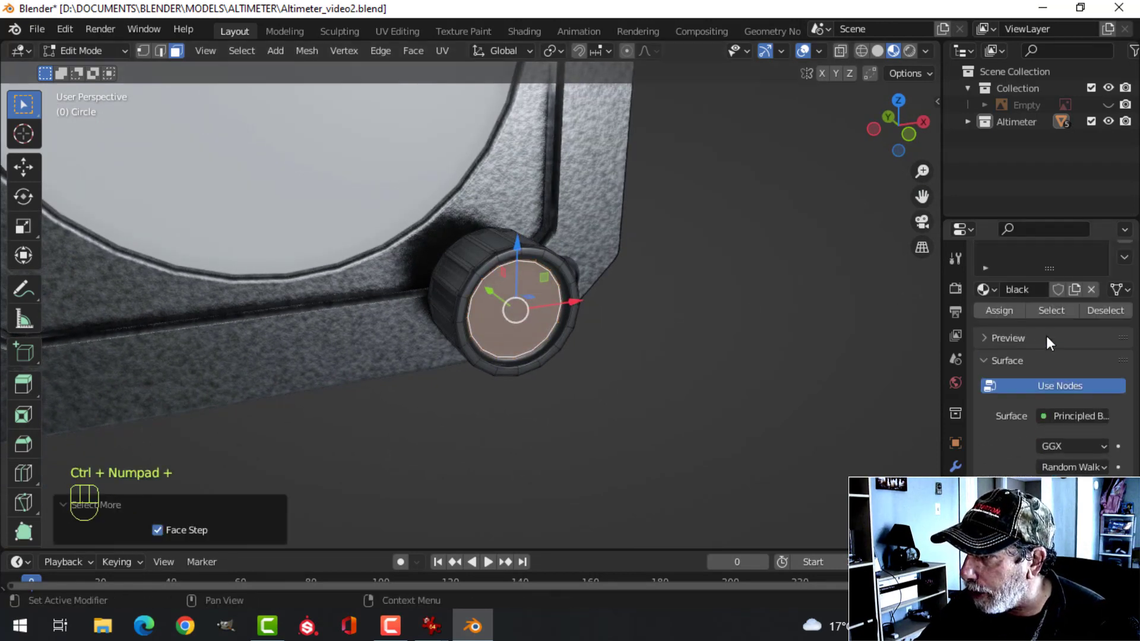
{"action": "scroll", "coordinate": [1046, 336], "scroll_direction": "up", "scroll_amount": 3}
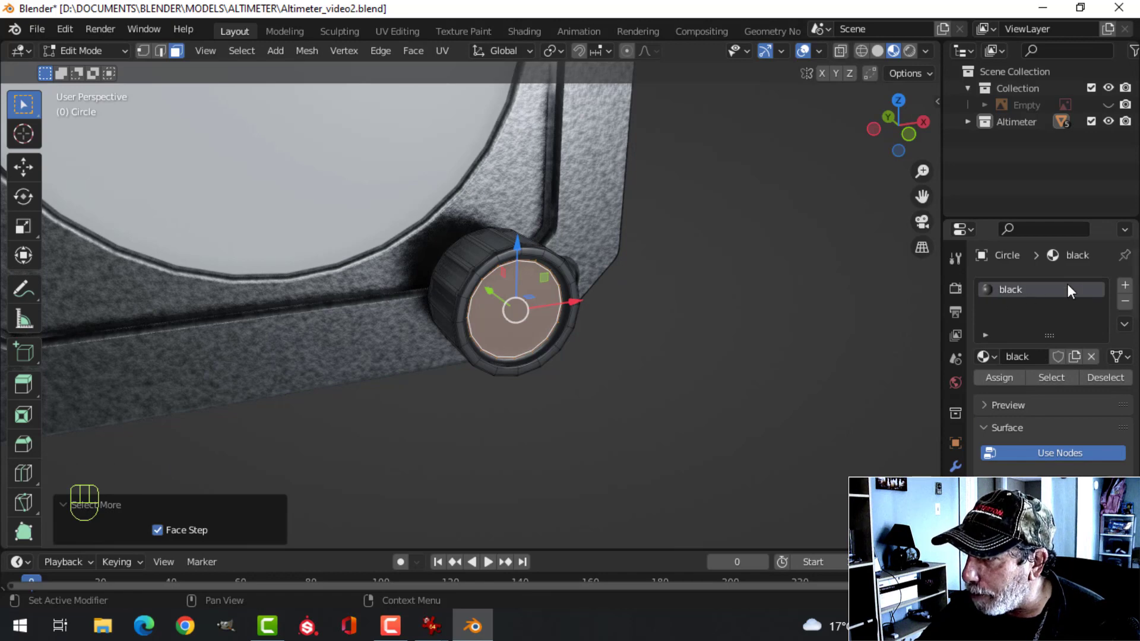
Add a second material slot on the knob with a new material named white.
{"action": "left_click", "coordinate": [1124, 284]}
{"action": "left_click", "coordinate": [1061, 386]}
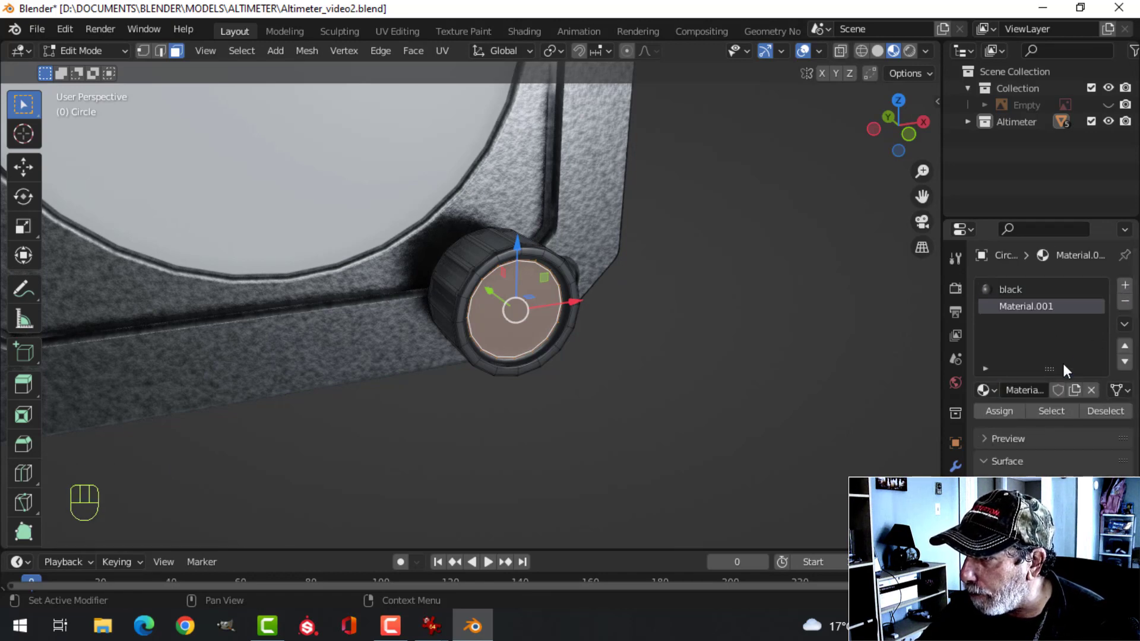
{"action": "double_click", "coordinate": [1046, 306]}
{"action": "type", "text": "white"}
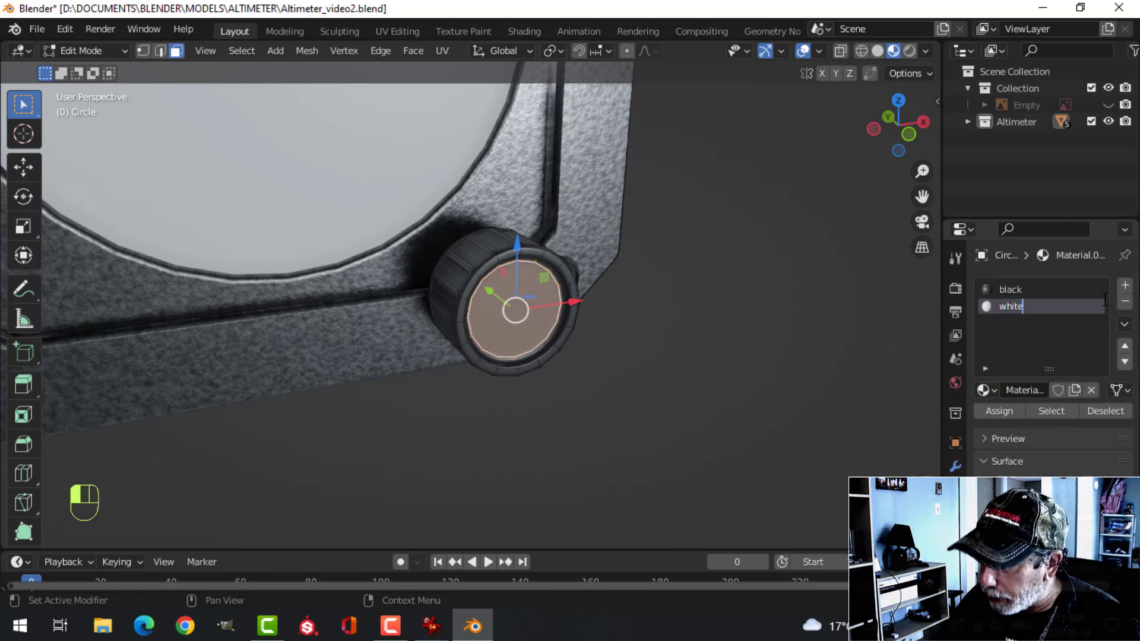
{"action": "key", "text": "Return"}
Assign the white material to the selected front faces and return to Object Mode.
{"action": "scroll", "coordinate": [1050, 487], "scroll_direction": "down", "scroll_amount": 4}
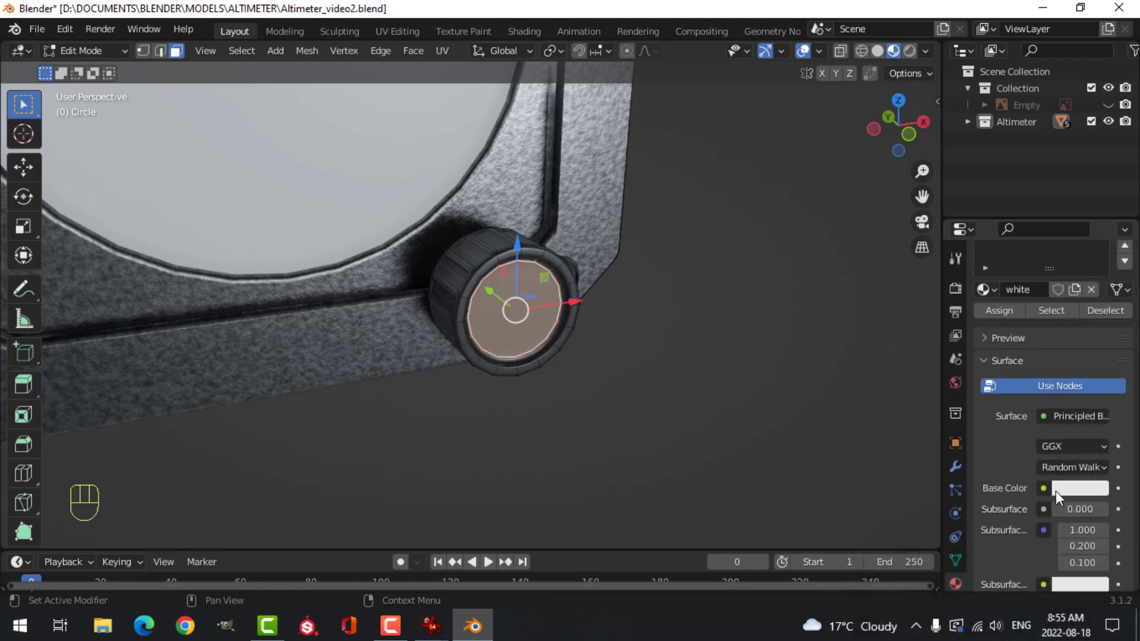
{"action": "scroll", "coordinate": [1056, 491], "scroll_direction": "down", "scroll_amount": 5}
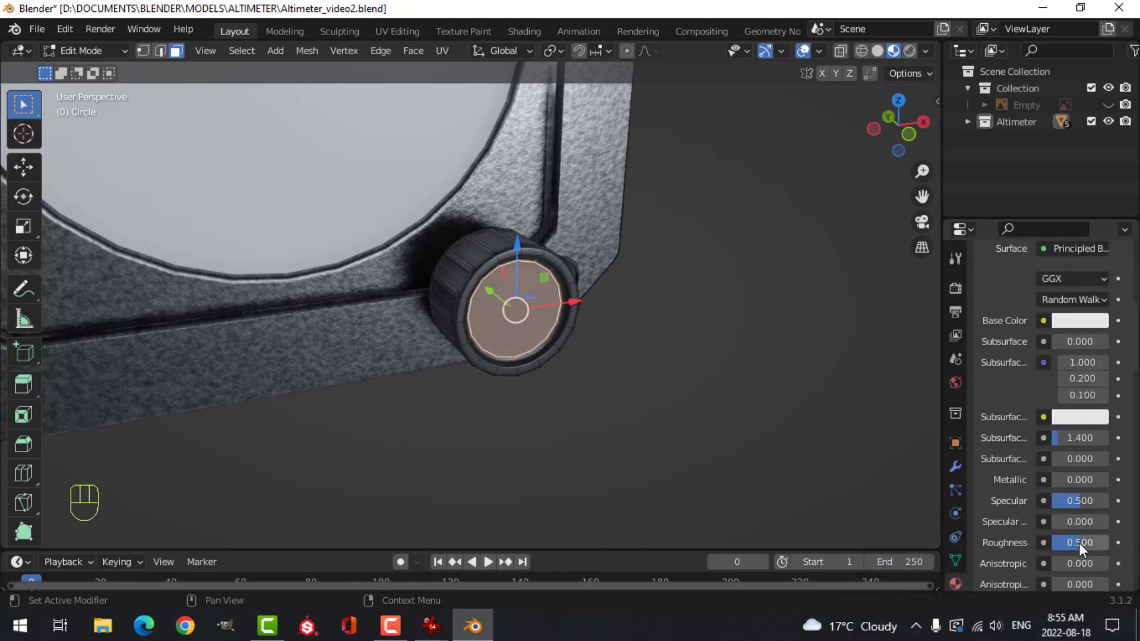
{"action": "scroll", "coordinate": [1030, 362], "scroll_direction": "up", "scroll_amount": 5}
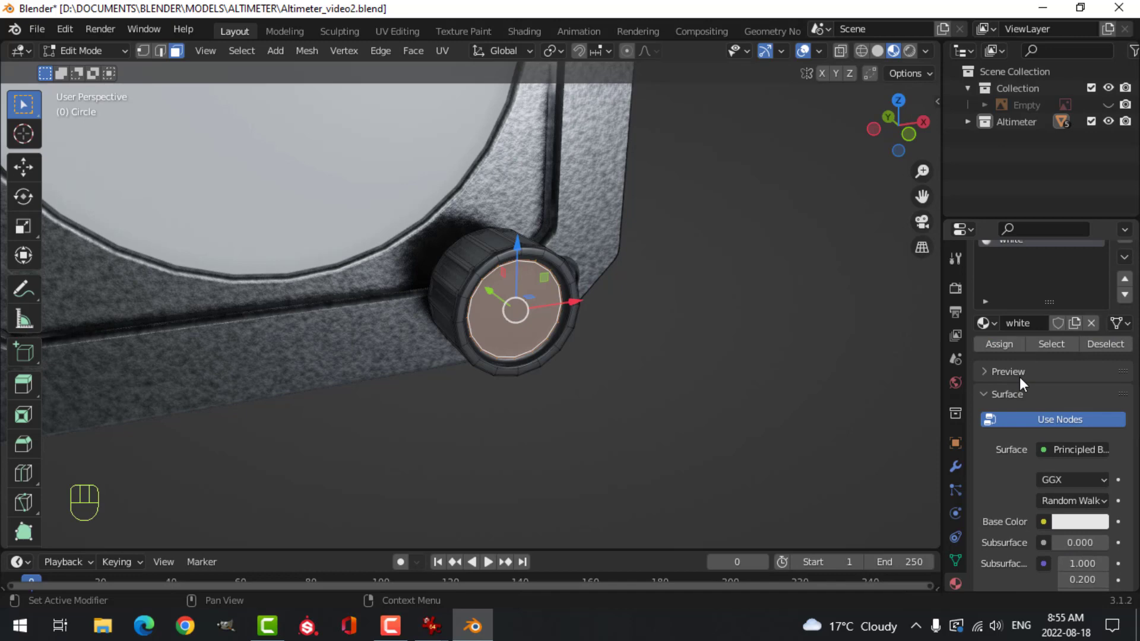
{"action": "left_click", "coordinate": [1006, 344]}
{"action": "key", "text": "alt+a"}
{"action": "key", "text": "Tab"}
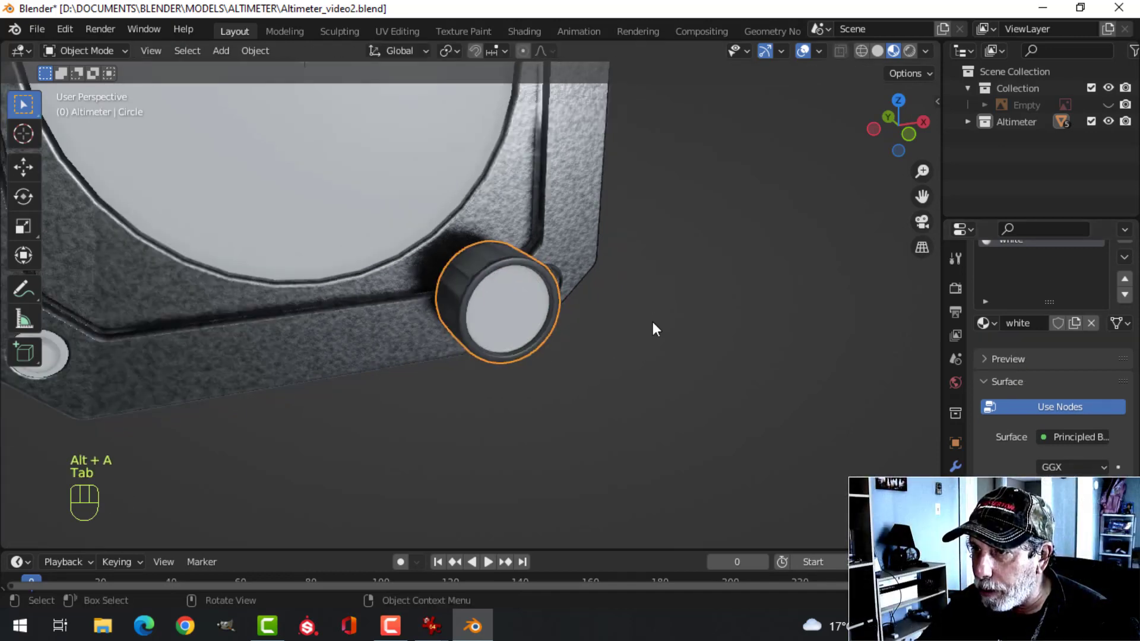
{"action": "key", "text": "alt+a"}
{"action": "middle_click_drag", "start_coordinate": [653, 322], "coordinate": [525, 352]}
Give screw cap Plane.002 the black material plus a second slot holding white.
{"action": "scroll", "coordinate": [440, 389], "scroll_direction": "up", "scroll_amount": 3}
{"action": "left_click", "coordinate": [435, 362], "text": "shift"}
{"action": "scroll", "coordinate": [534, 381], "scroll_direction": "up", "scroll_amount": 4}
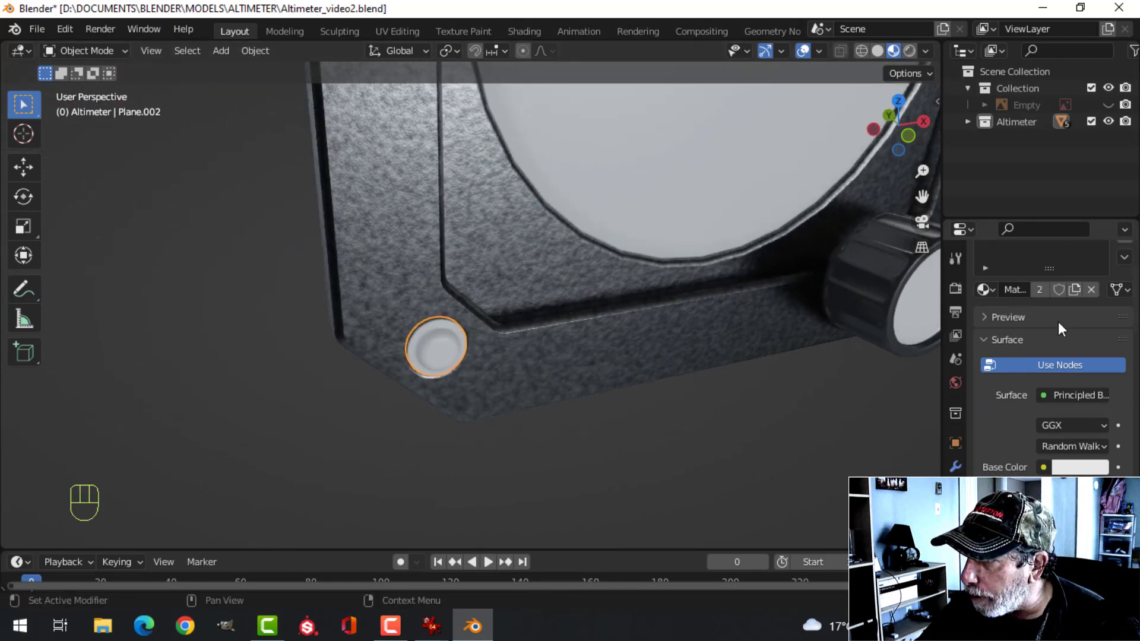
{"action": "scroll", "coordinate": [1045, 309], "scroll_direction": "up", "scroll_amount": 3}
{"action": "left_click", "coordinate": [984, 356]}
{"action": "left_click", "coordinate": [807, 378]}
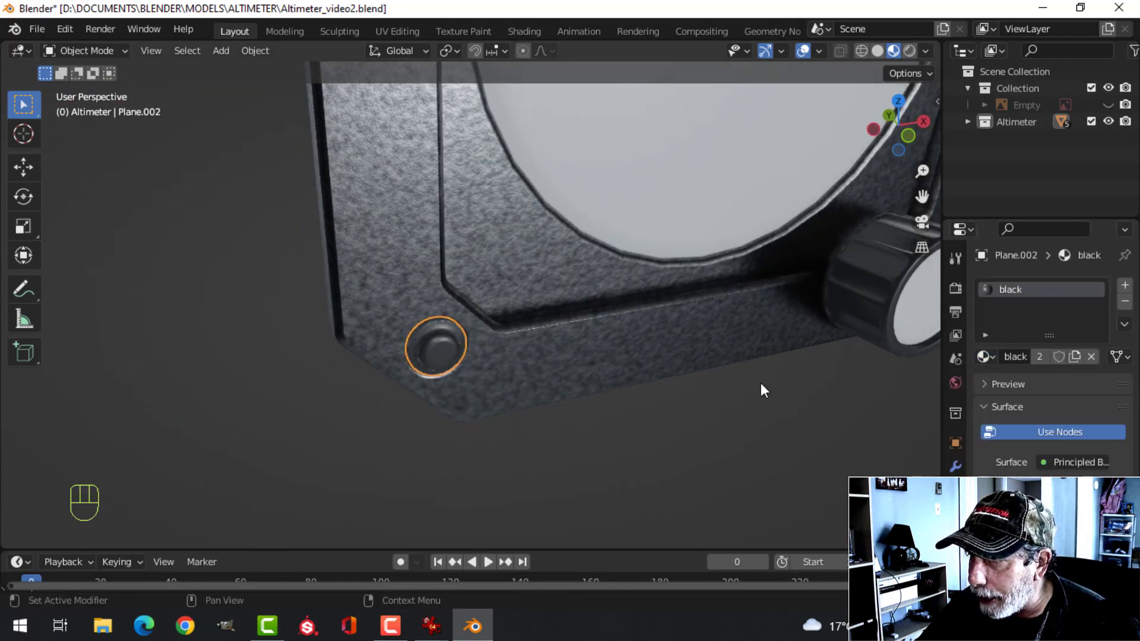
{"action": "left_click", "coordinate": [1125, 289]}
{"action": "left_click", "coordinate": [985, 390]}
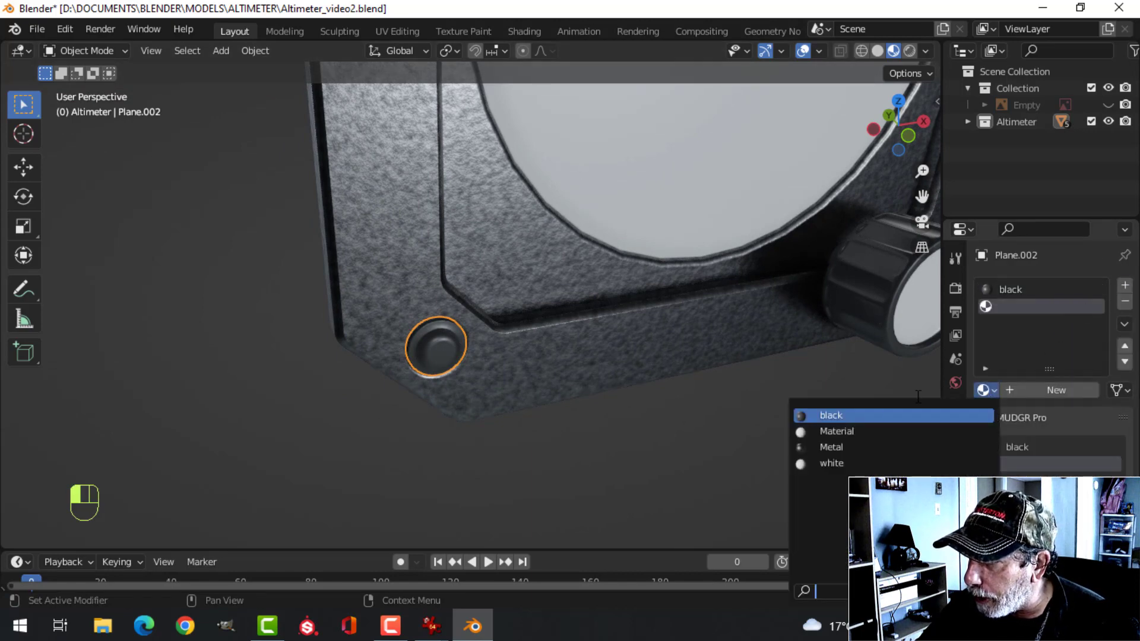
{"action": "left_click", "coordinate": [871, 463]}
In Edit Mode, select the button's centre disc face and grow it two rings.
{"action": "key", "text": "Tab"}
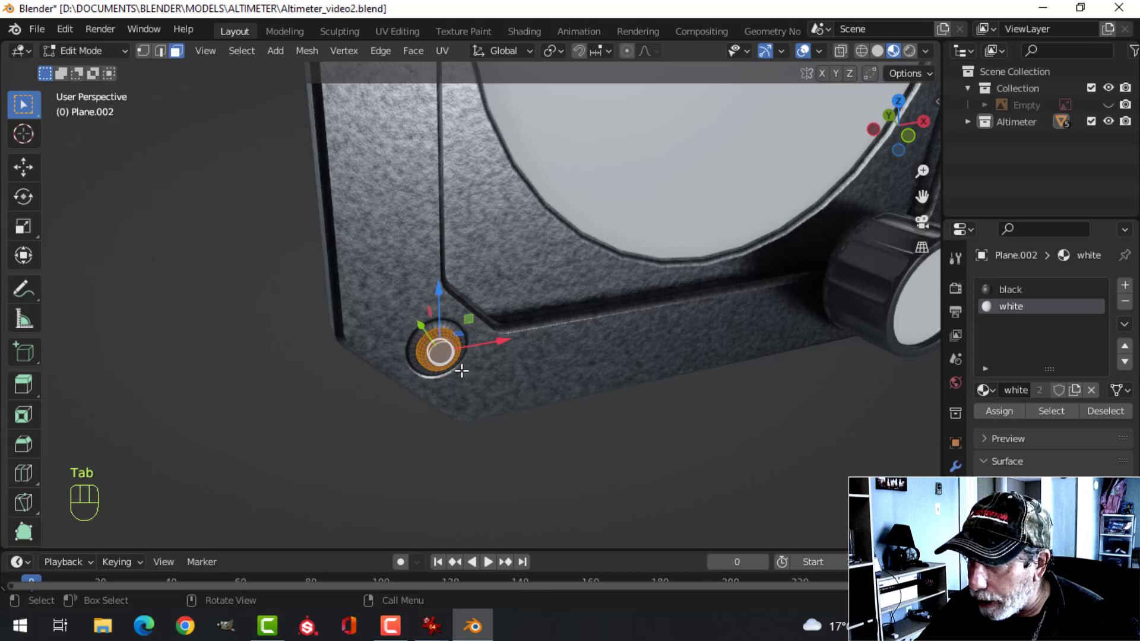
{"action": "scroll", "coordinate": [617, 380], "scroll_direction": "up", "scroll_amount": 6}
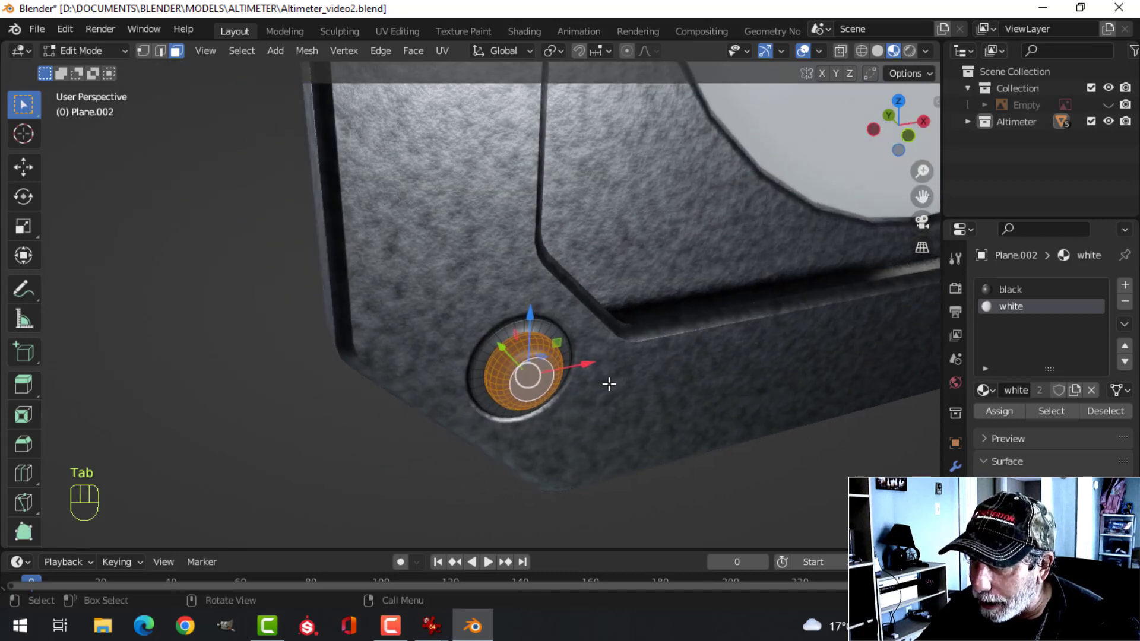
{"action": "key", "text": "alt+a"}
{"action": "key", "text": "3"}
{"action": "left_click", "coordinate": [554, 407]}
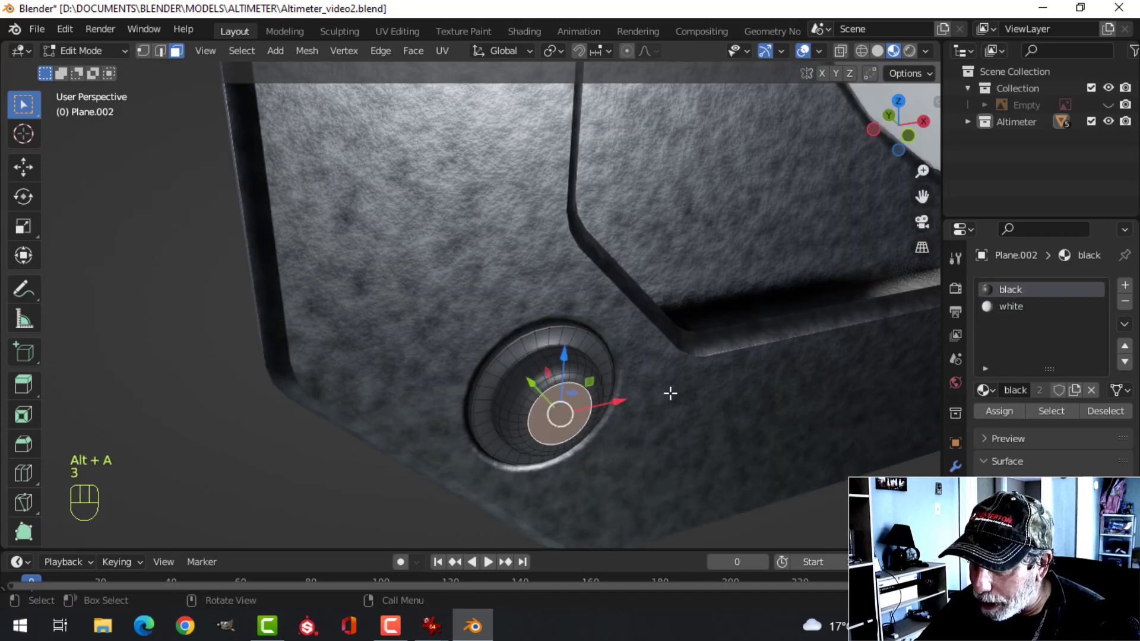
{"action": "key", "text": "ctrl+KP_Add"}
{"action": "key", "text": "ctrl+KP_Add"}
{"action": "key", "text": "ctrl+KP_Add"}
{"action": "key", "text": "ctrl+KP_Add"}
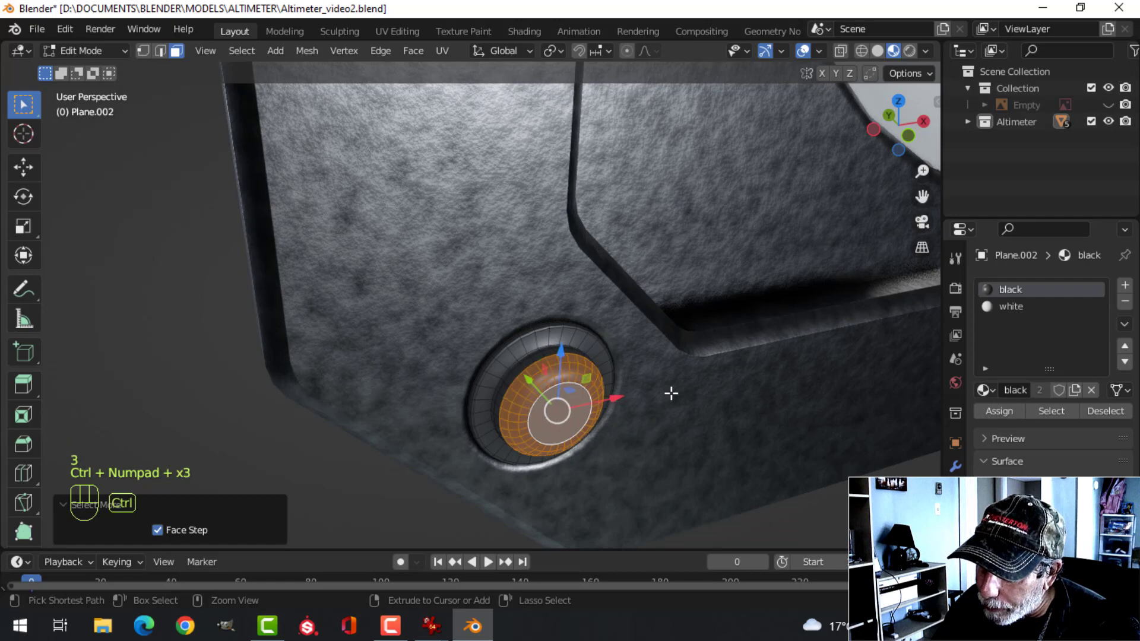
{"action": "key", "text": "ctrl+KP_Add"}
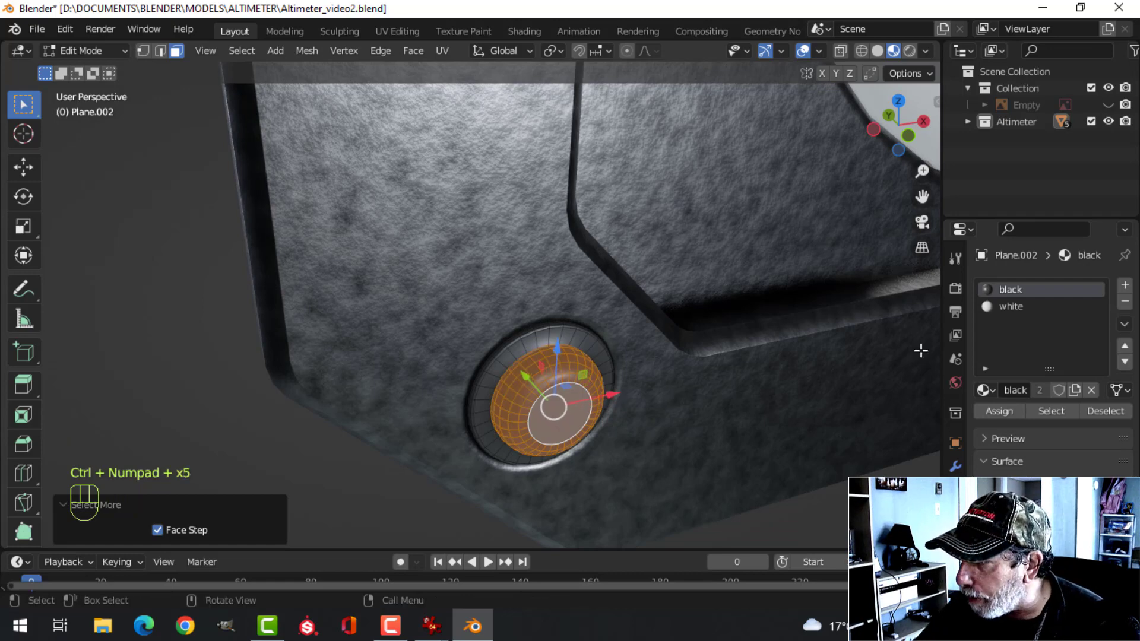
Add a third material slot with a new material named red.
{"action": "left_click", "coordinate": [1024, 307]}
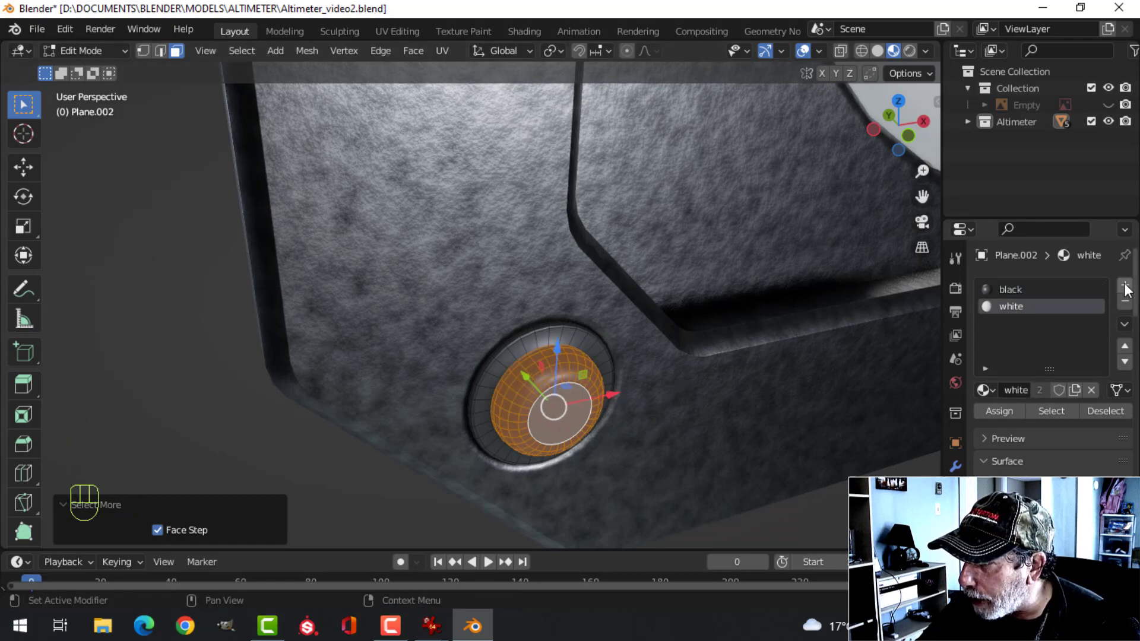
{"action": "left_click", "coordinate": [1125, 285]}
{"action": "left_click", "coordinate": [1057, 390]}
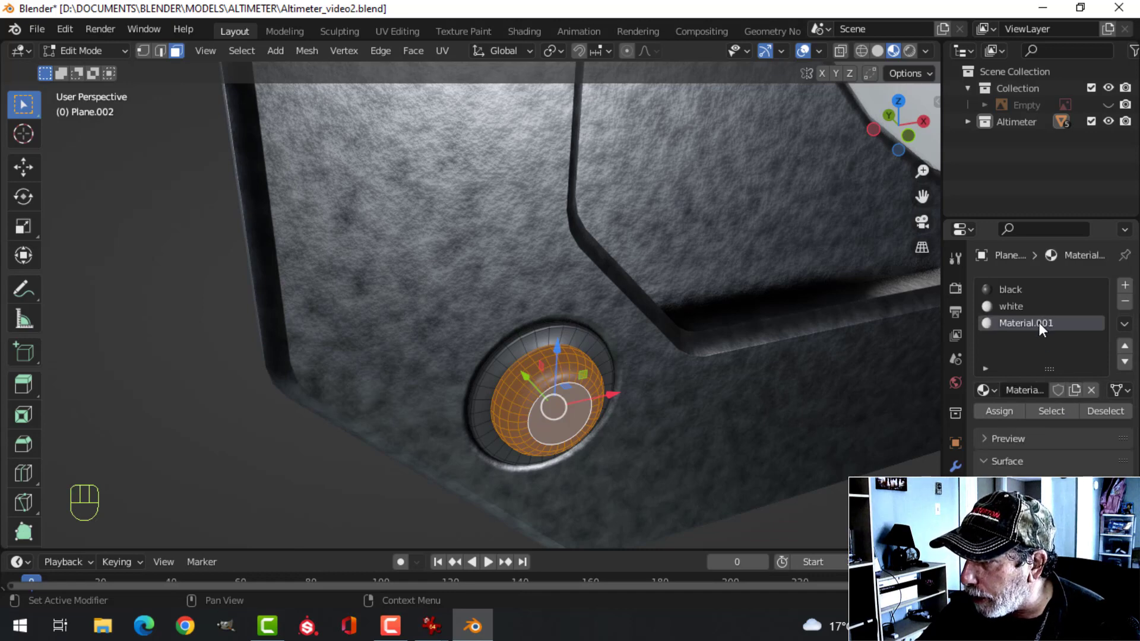
{"action": "double_click", "coordinate": [1077, 324]}
{"action": "type", "text": "red"}
{"action": "key", "text": "Return"}
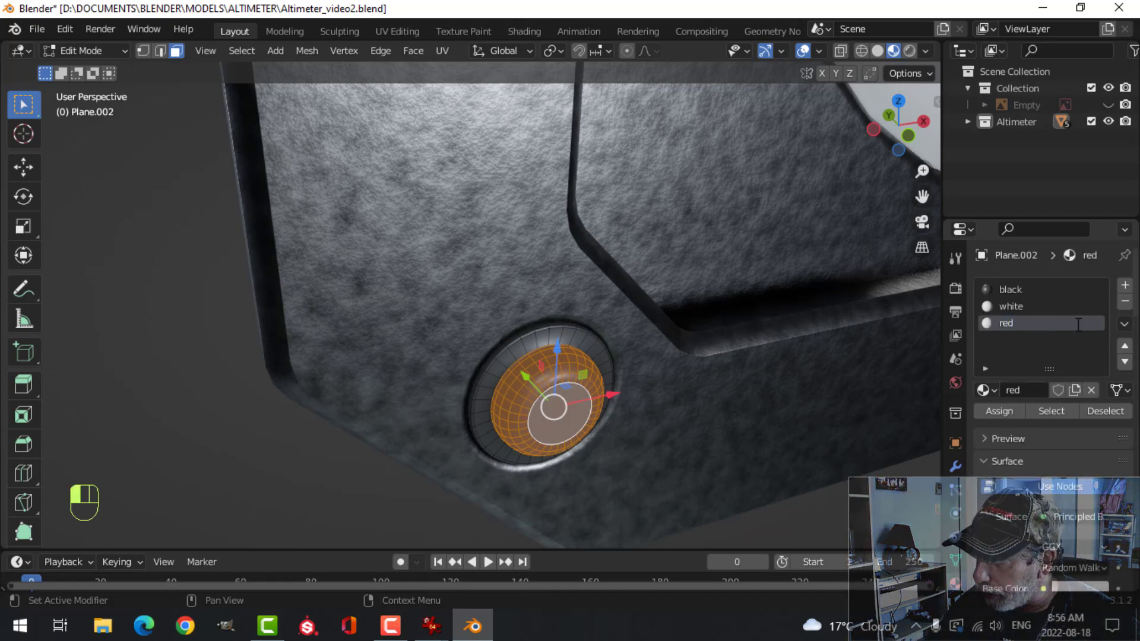
Set the red material's base colour to red and assign it to the selected button faces.
{"action": "scroll", "coordinate": [1062, 451], "scroll_direction": "down", "scroll_amount": 1}
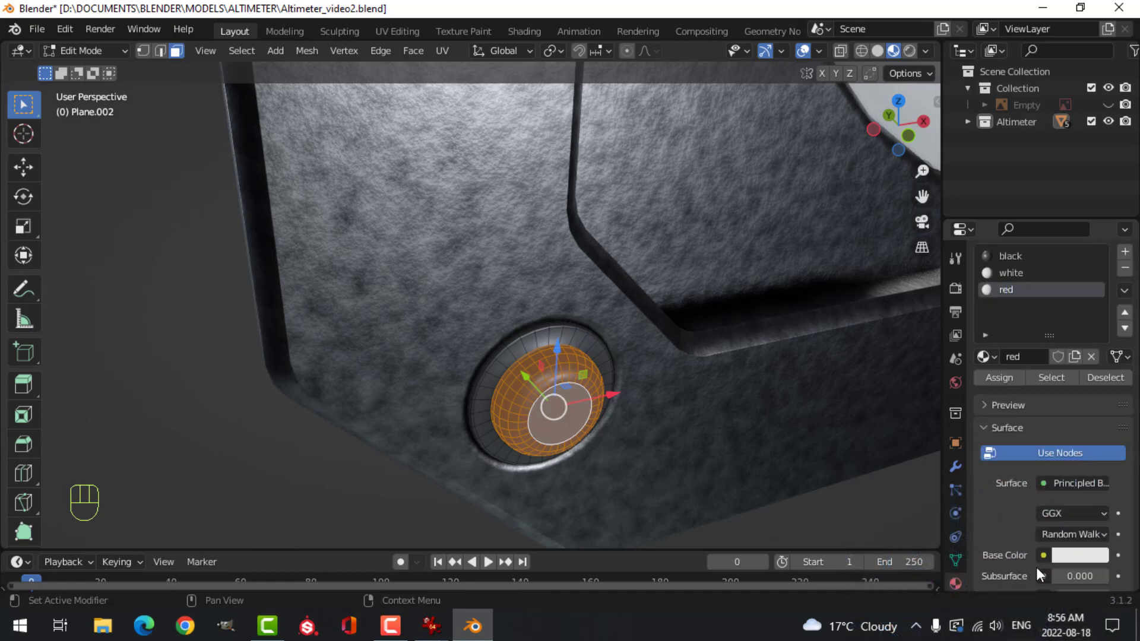
{"action": "left_click", "coordinate": [1070, 546]}
{"action": "left_click", "coordinate": [1014, 430]}
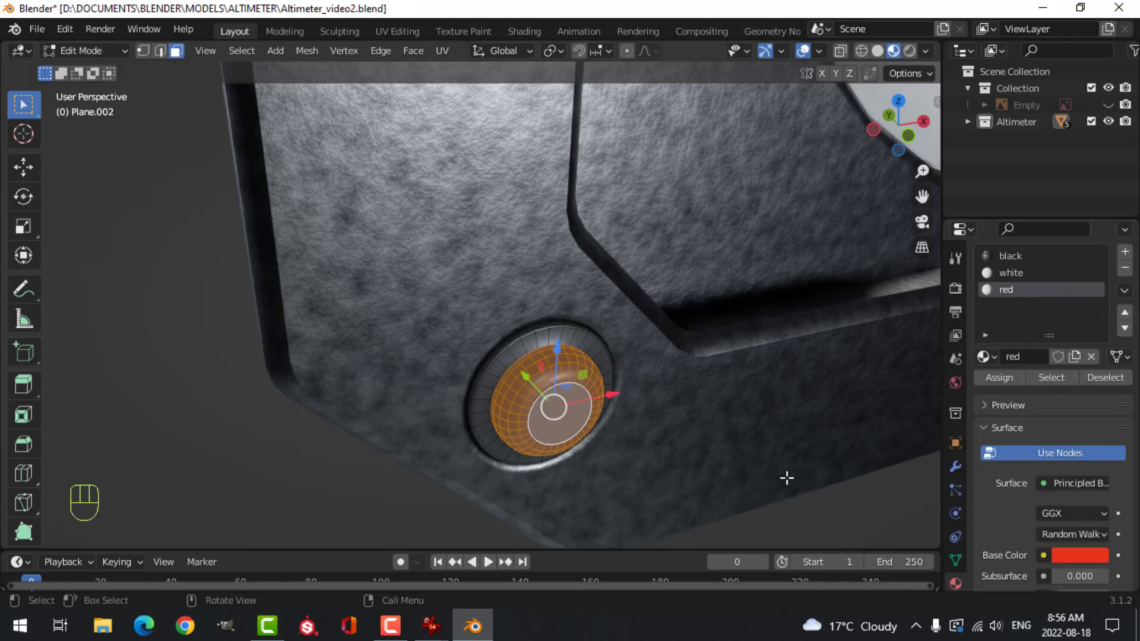
{"action": "left_click", "coordinate": [1000, 377]}
Lower the red material's Roughness to 0.312.
{"action": "key", "text": "alt+a"}
{"action": "middle_click_drag", "start_coordinate": [764, 460], "coordinate": [691, 308], "text": "shift"}
{"action": "scroll", "coordinate": [1003, 519], "scroll_direction": "down", "scroll_amount": 5}
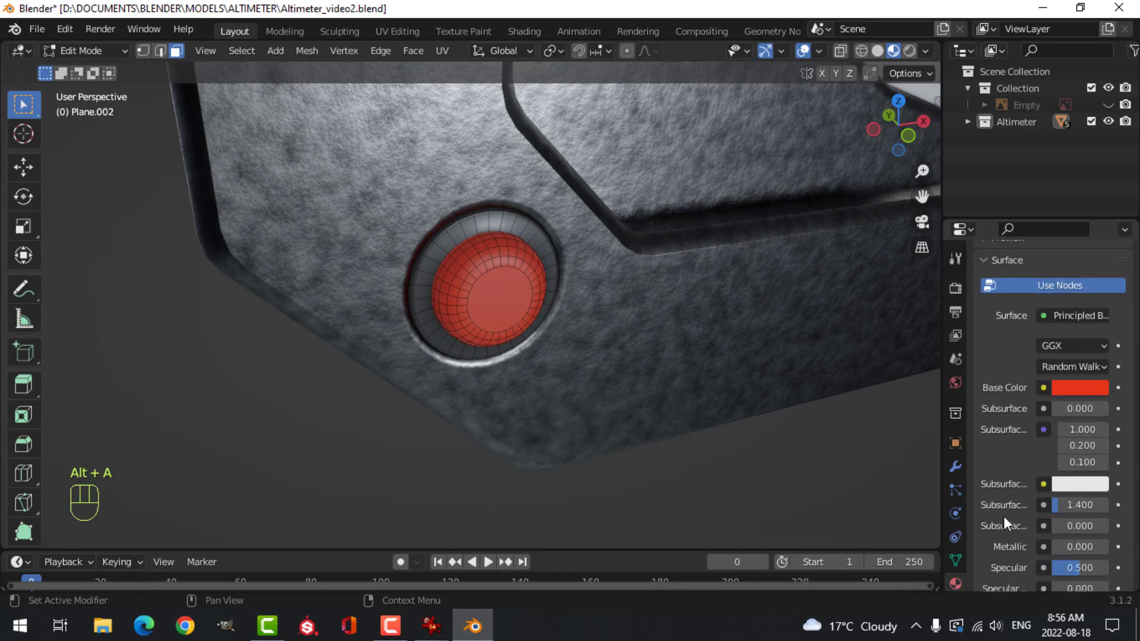
{"action": "scroll", "coordinate": [1041, 529], "scroll_direction": "down", "scroll_amount": 2}
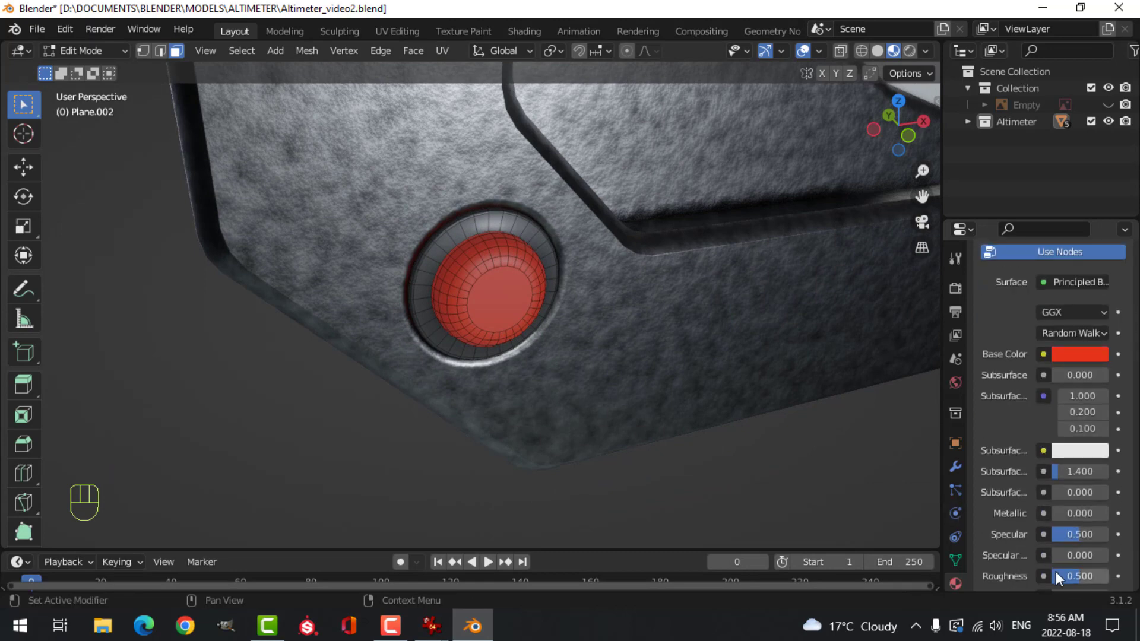
{"action": "left_click_drag", "start_coordinate": [1068, 579], "coordinate": [1057, 579]}
Remove the unused white material slot from the button, keeping black and red.
{"action": "key", "text": "Tab"}
{"action": "scroll", "coordinate": [1007, 279], "scroll_direction": "down", "scroll_amount": 1}
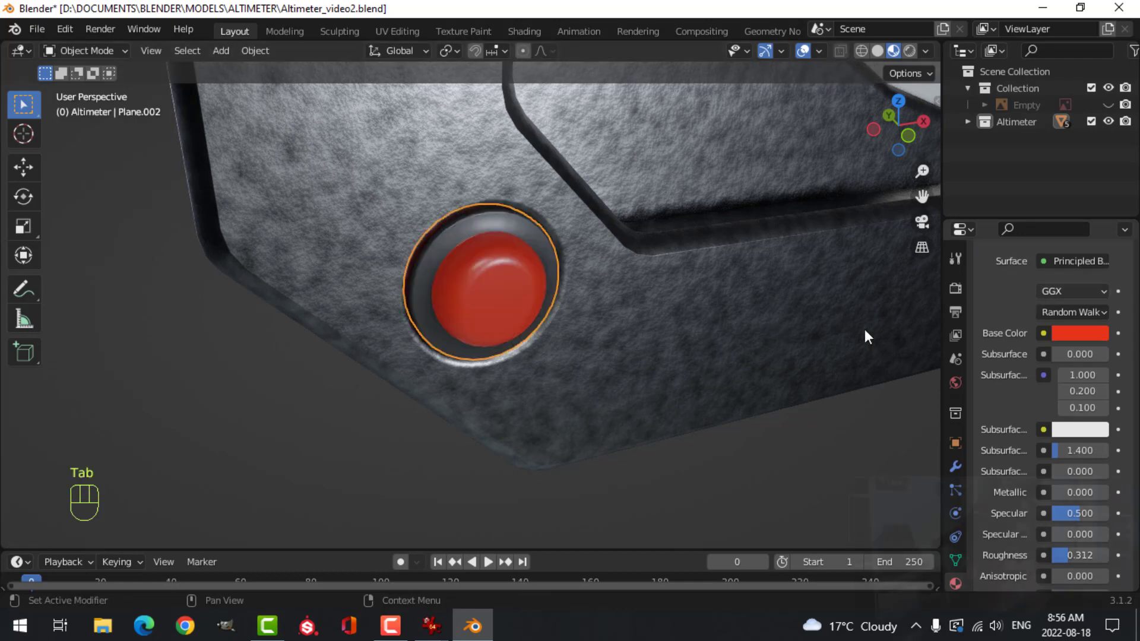
{"action": "scroll", "coordinate": [864, 329], "scroll_direction": "up", "scroll_amount": 2}
{"action": "scroll", "coordinate": [1052, 306], "scroll_direction": "up", "scroll_amount": 8}
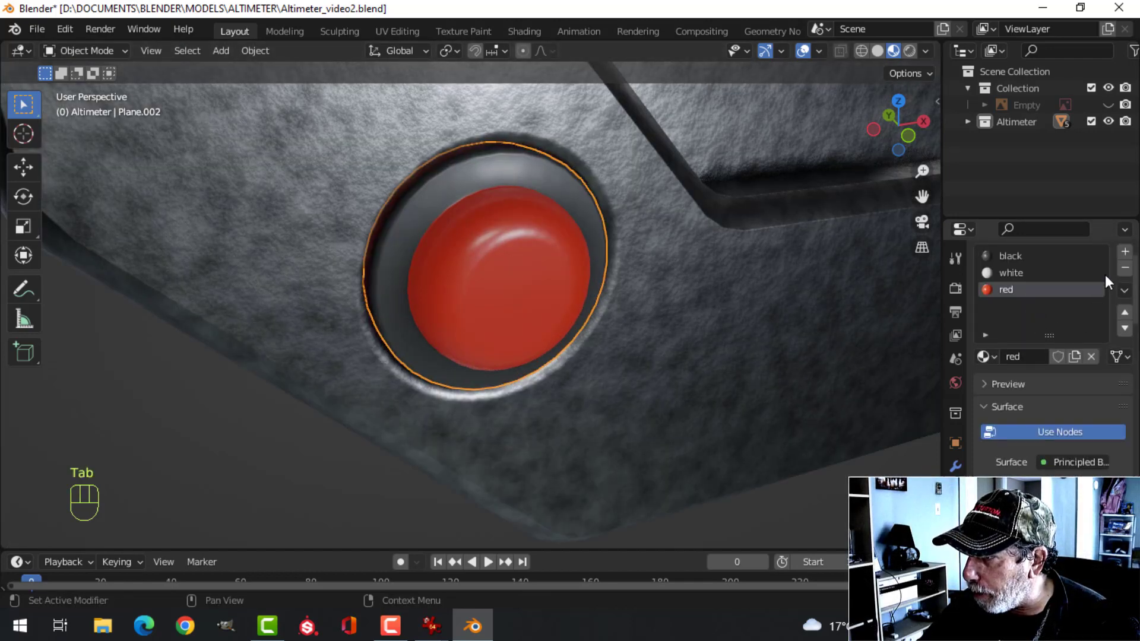
{"action": "left_click", "coordinate": [1039, 273]}
{"action": "left_click", "coordinate": [1124, 267]}
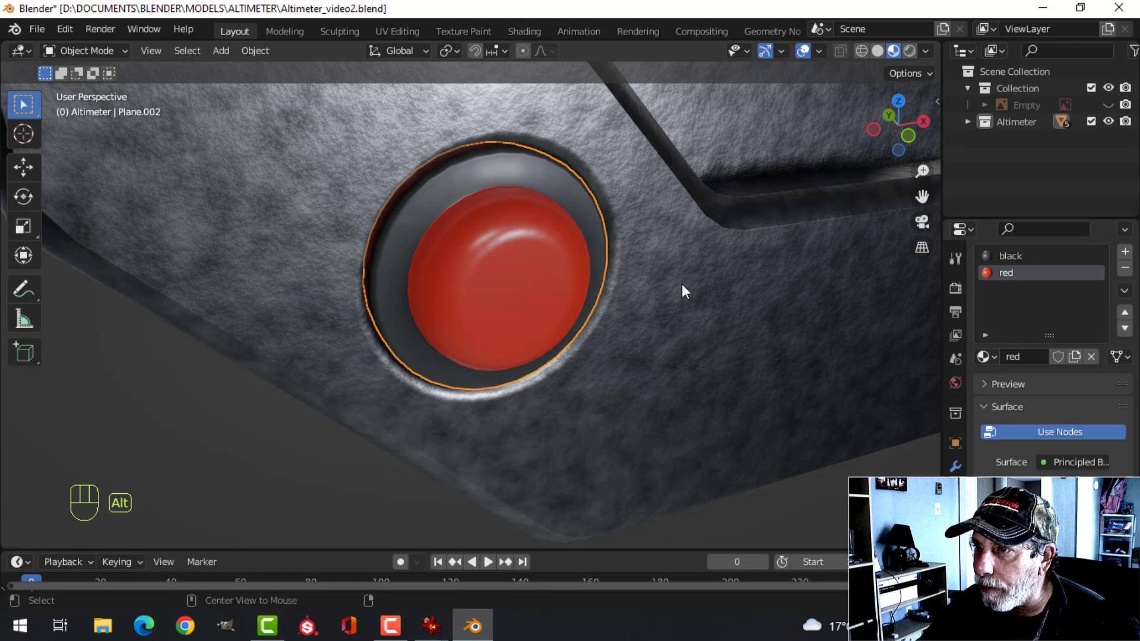
Deselect everything, view the altimeter from the front, and save Altimeter_video2.blend.
{"action": "key", "text": "alt+a"}
{"action": "scroll", "coordinate": [682, 284], "scroll_direction": "down", "scroll_amount": 6}
{"action": "scroll", "coordinate": [671, 302], "scroll_direction": "down", "scroll_amount": 3}
{"action": "middle_click_drag", "start_coordinate": [620, 298], "coordinate": [523, 298]}
{"action": "key", "text": "ctrl+s"}
{"action": "scroll", "coordinate": [545, 316], "scroll_direction": "down", "scroll_amount": 5}
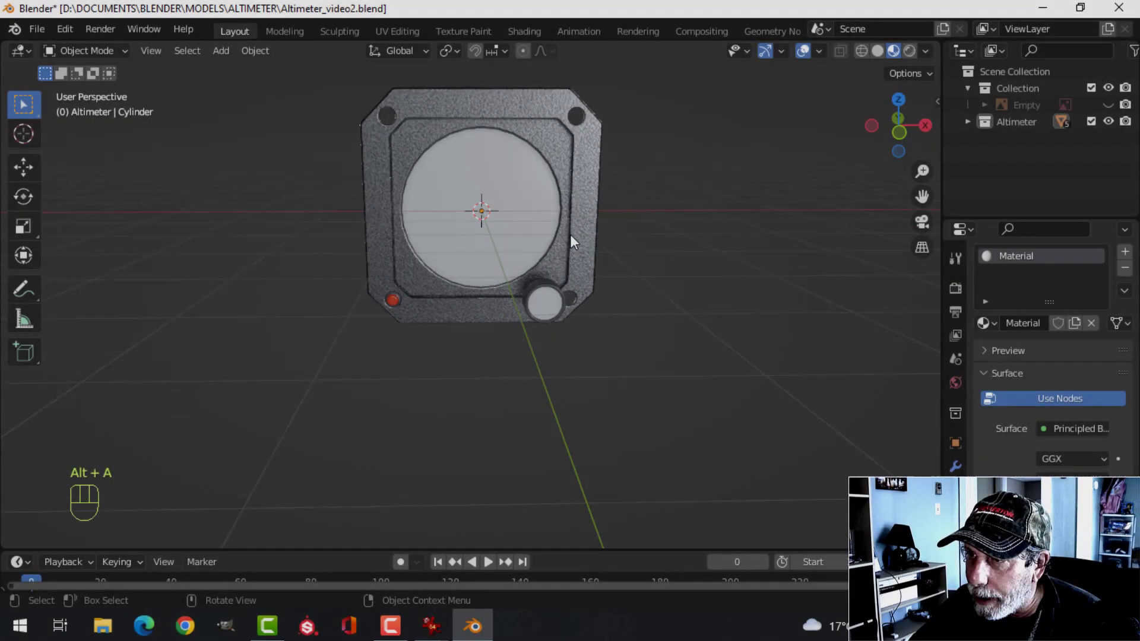
Unwrap the dial Cylinder's face in the UV Editing workspace into a circular UVMap.
{"action": "middle_click_drag", "start_coordinate": [570, 234], "coordinate": [664, 242]}
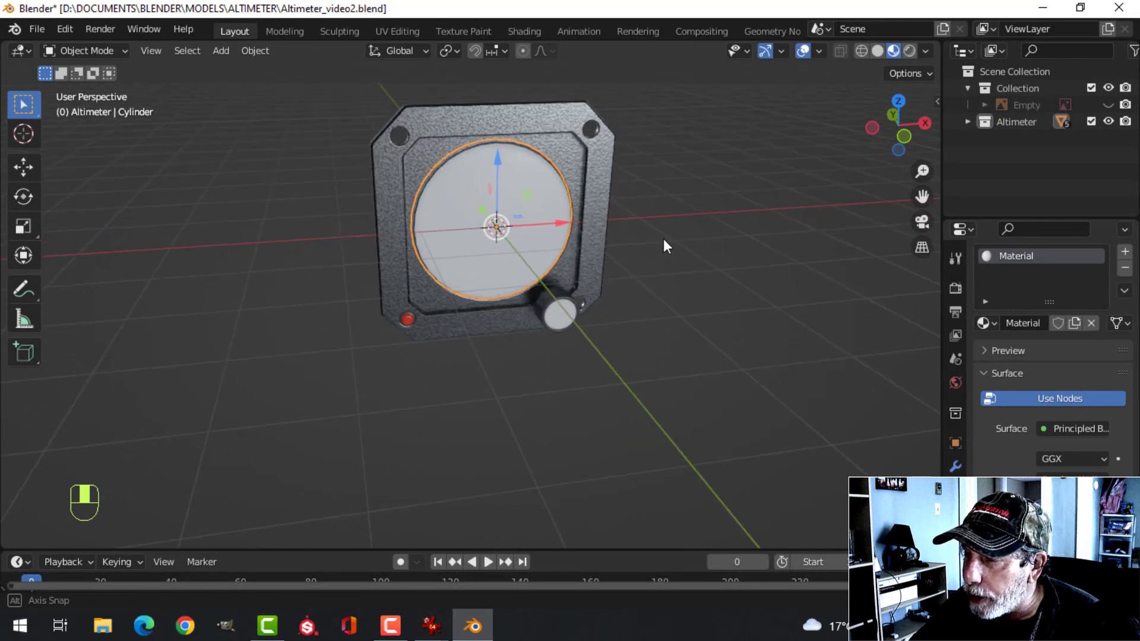
{"action": "left_click", "coordinate": [403, 31]}
{"action": "middle_click_drag", "start_coordinate": [853, 348], "coordinate": [745, 332]}
{"action": "key", "text": "u"}
{"action": "left_click", "coordinate": [747, 324]}
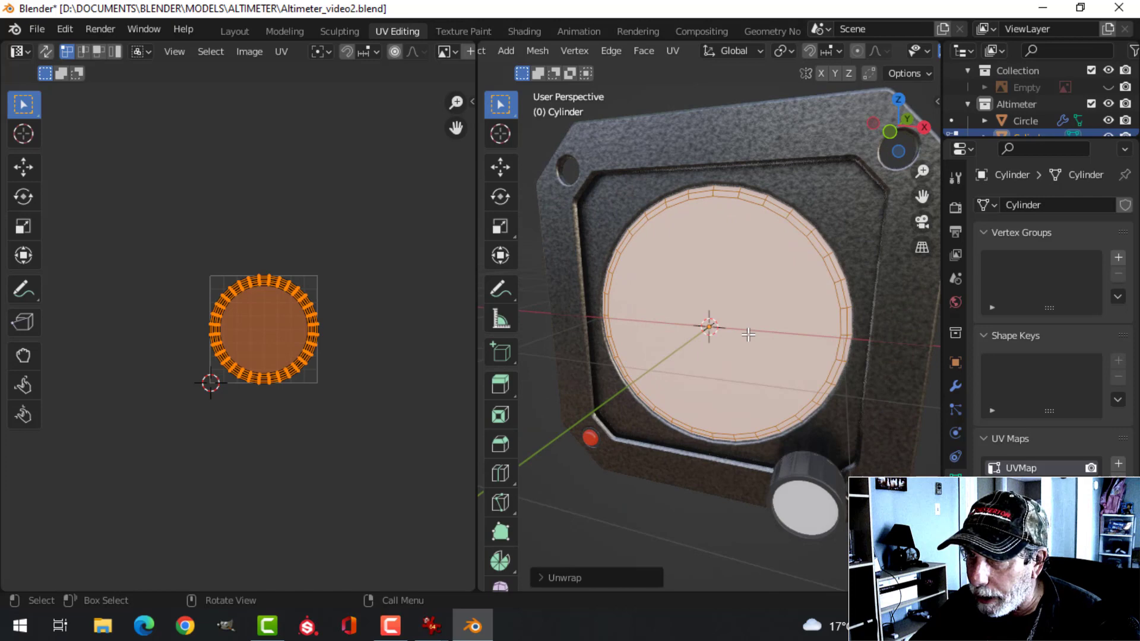
{"action": "scroll", "coordinate": [353, 284], "scroll_direction": "up", "scroll_amount": 3}
{"action": "scroll", "coordinate": [376, 179], "scroll_direction": "down", "scroll_amount": 2}
{"action": "middle_click_drag", "start_coordinate": [376, 180], "coordinate": [334, 209]}
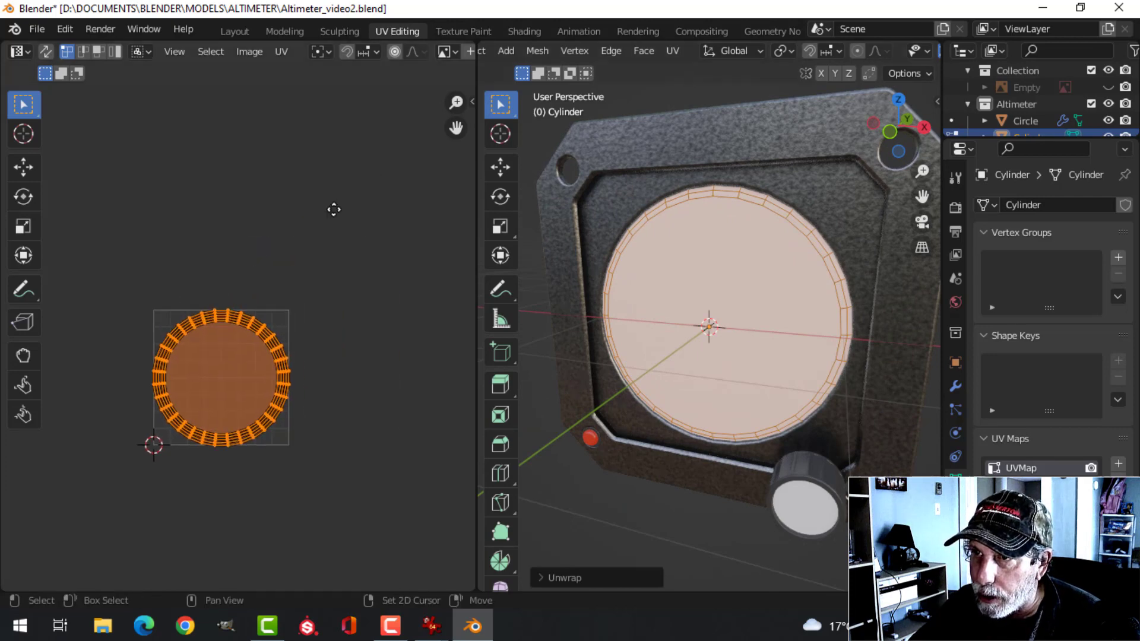
{"action": "scroll", "coordinate": [390, 58], "scroll_direction": "down", "scroll_amount": 5}
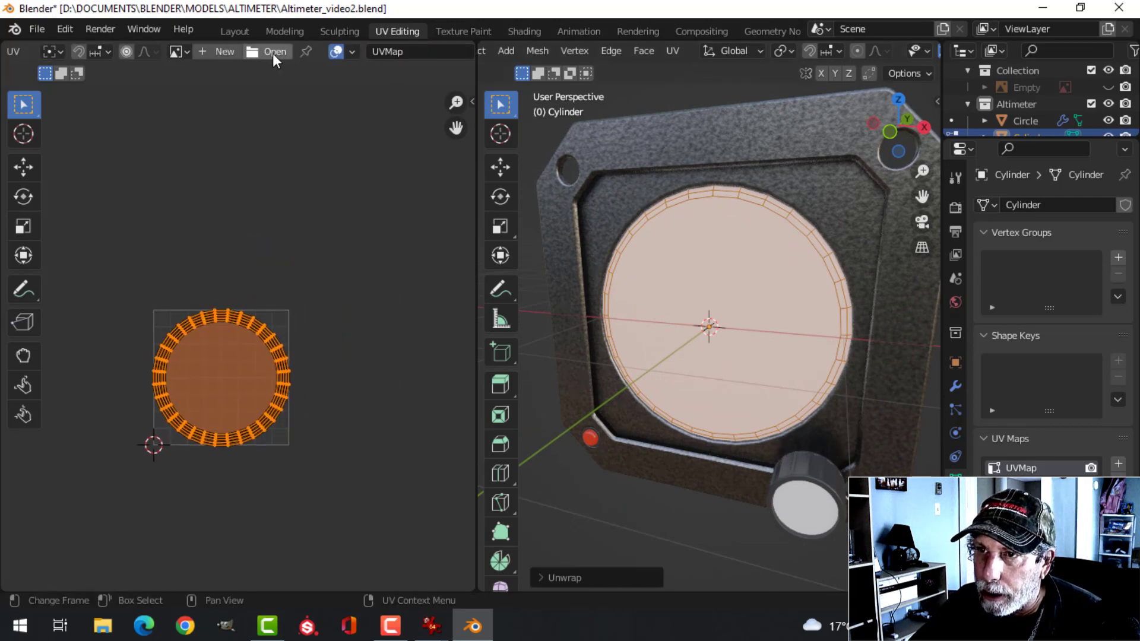
Load ma_white_26000ft.jpg from Downloads behind the dial UVs and return the dial to object mode.
{"action": "left_click", "coordinate": [272, 53]}
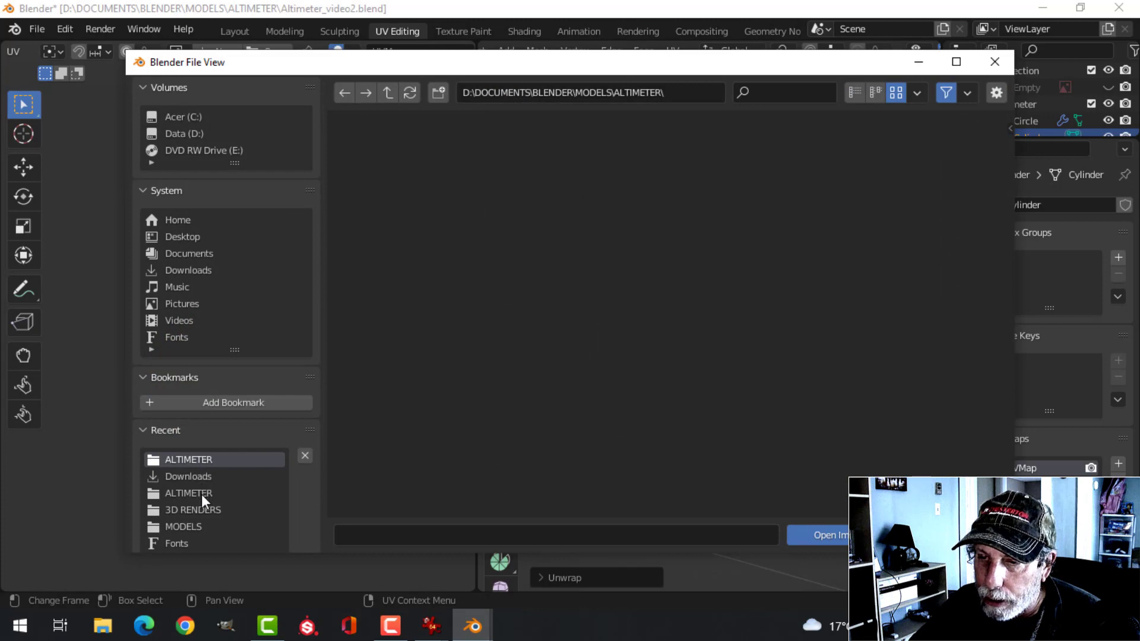
{"action": "left_click", "coordinate": [201, 494]}
{"action": "left_click", "coordinate": [188, 476]}
{"action": "left_click", "coordinate": [510, 343]}
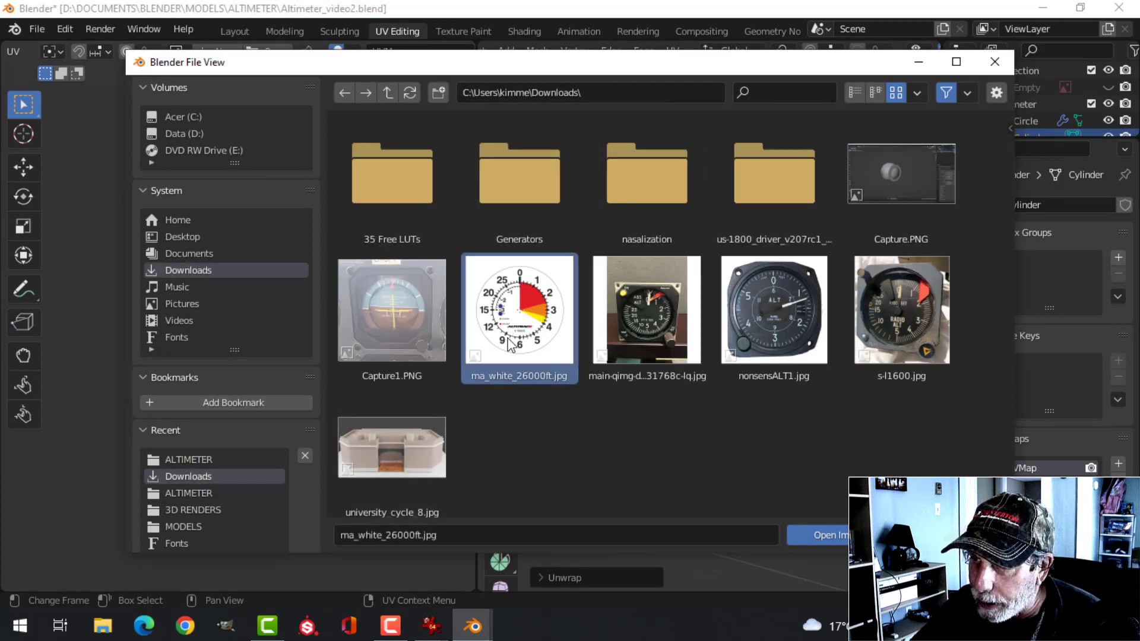
{"action": "left_click", "coordinate": [798, 536]}
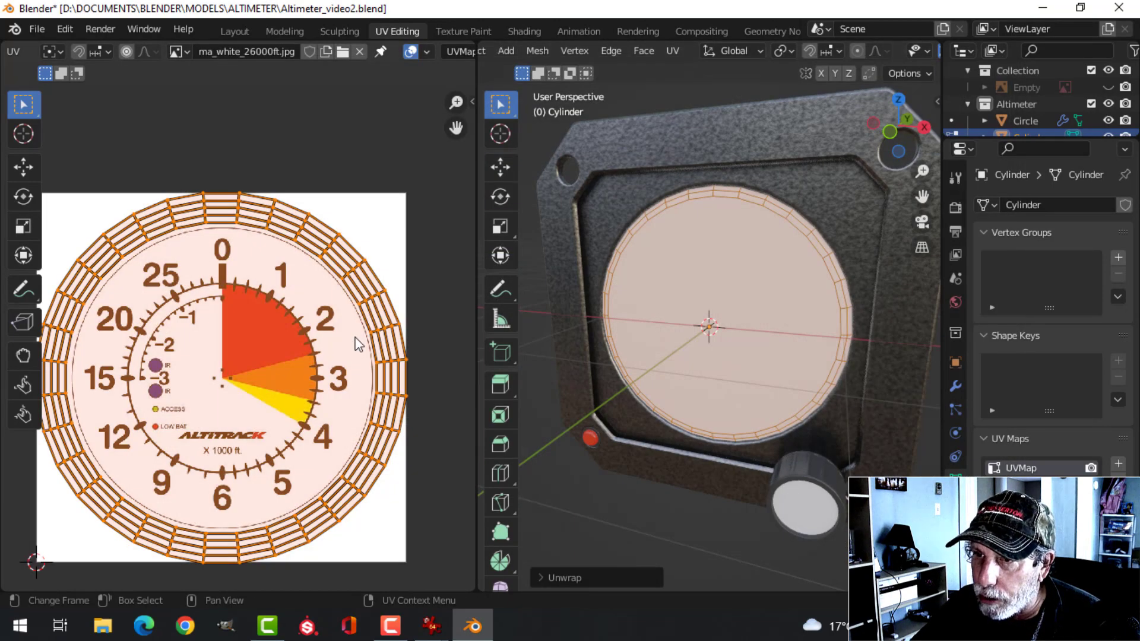
{"action": "scroll", "coordinate": [358, 344], "scroll_direction": "down", "scroll_amount": 1}
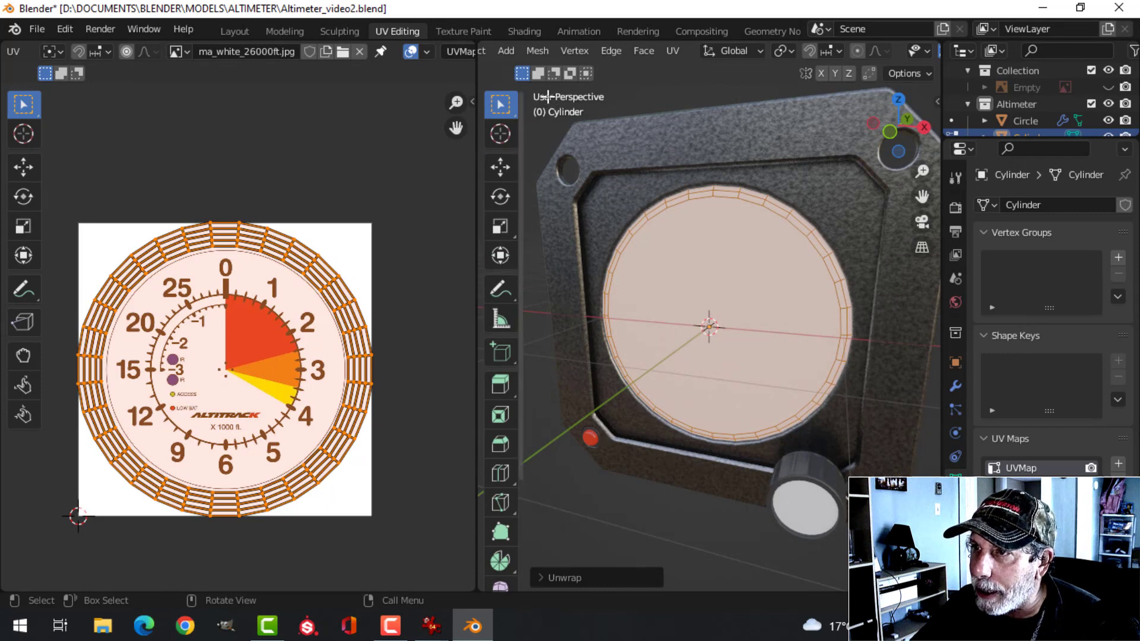
{"action": "key", "text": "Tab"}
{"action": "left_click", "coordinate": [525, 31]}
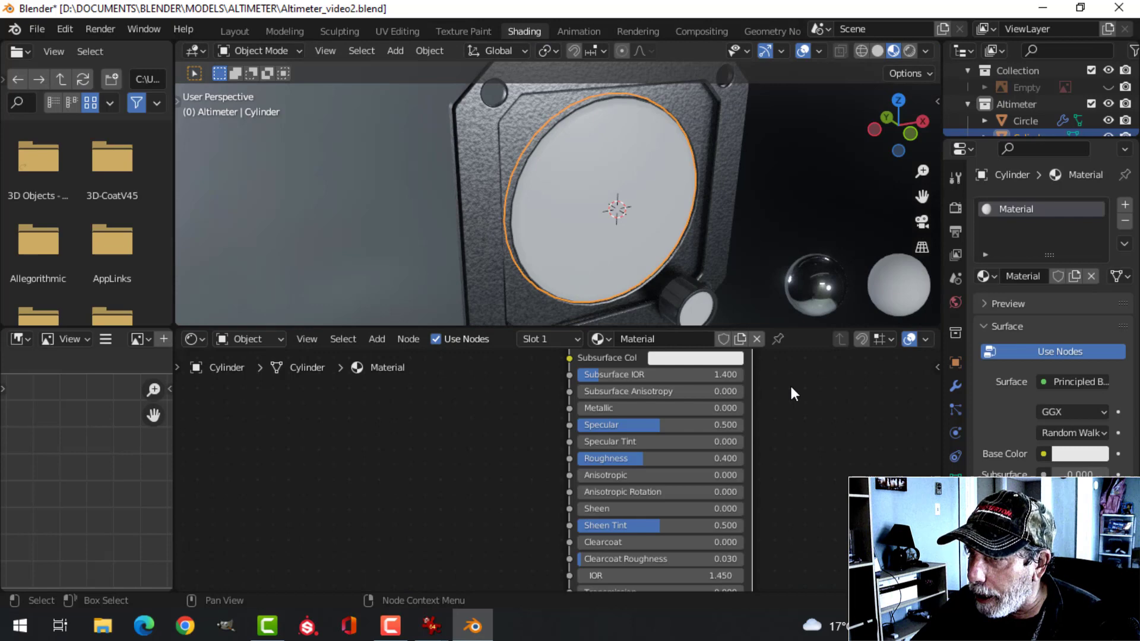
Give the dial its own separate material named 'dial'.
{"action": "left_click", "coordinate": [740, 339]}
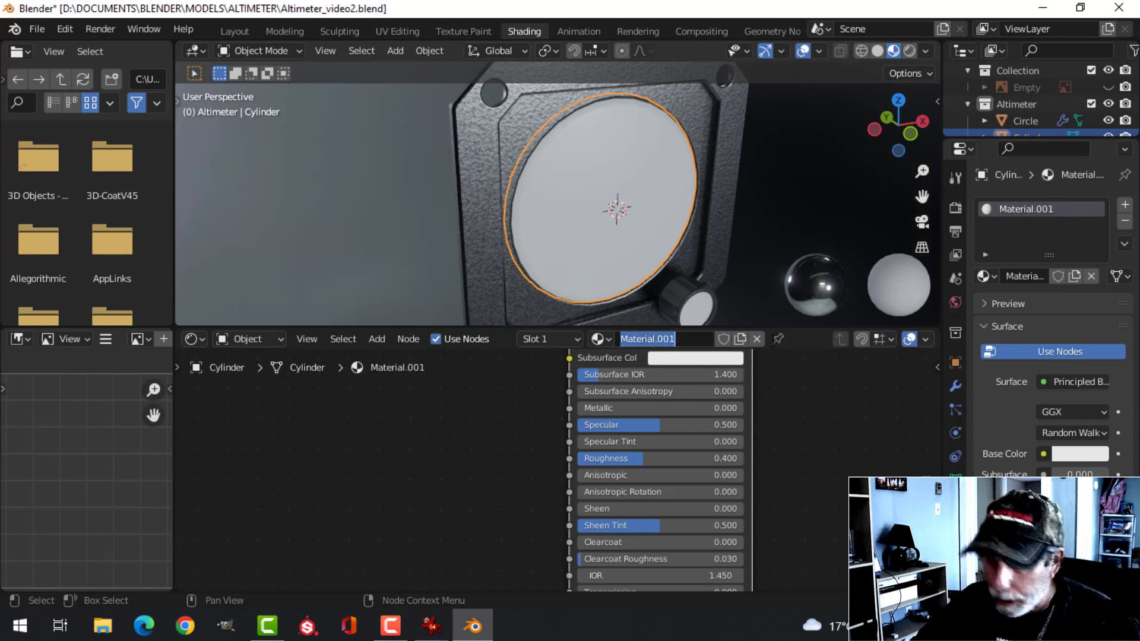
{"action": "type", "text": "dial"}
{"action": "key", "text": "Return"}
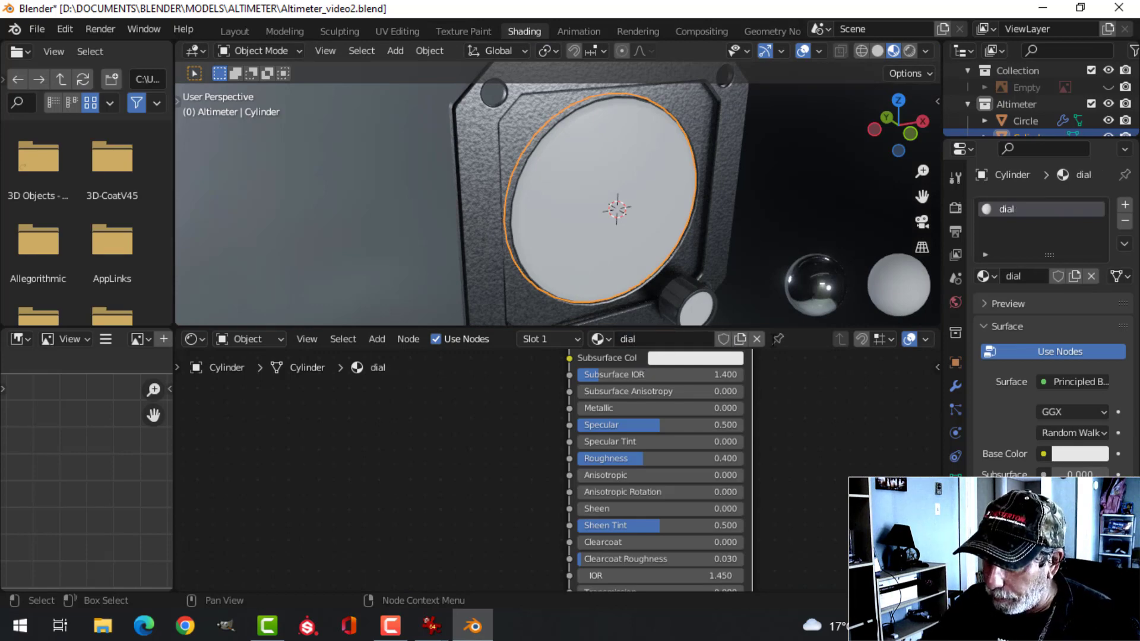
{"action": "scroll", "coordinate": [655, 426], "scroll_direction": "down", "scroll_amount": 5}
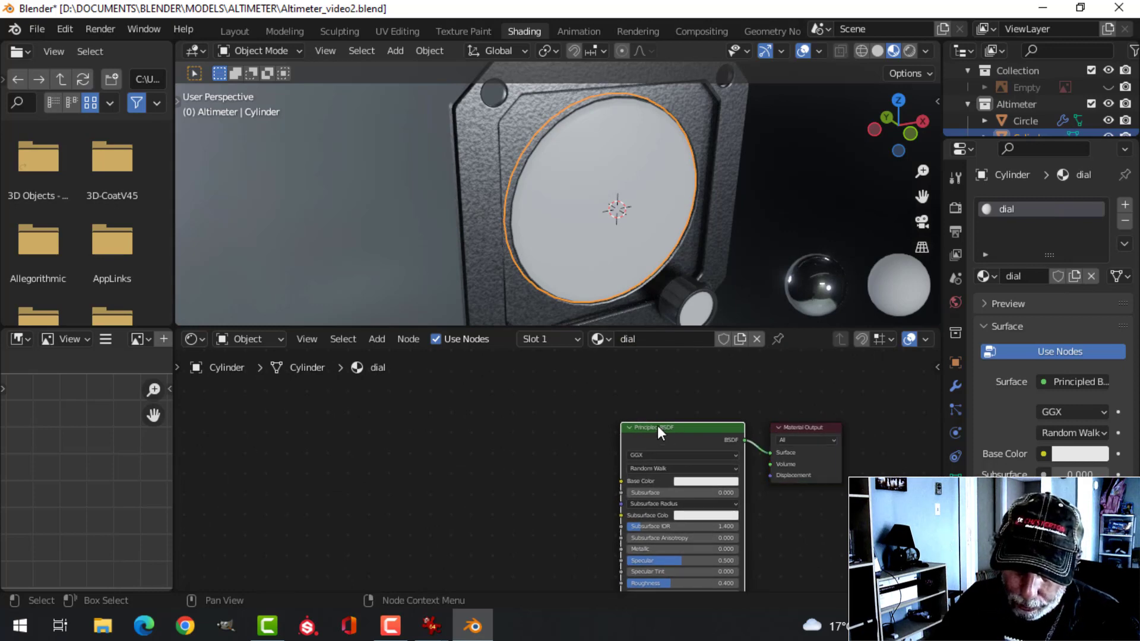
Add an Image Texture chain into Base Color using ma_white_26000ft.jpg for the dial.
{"action": "key", "text": "ctrl+t"}
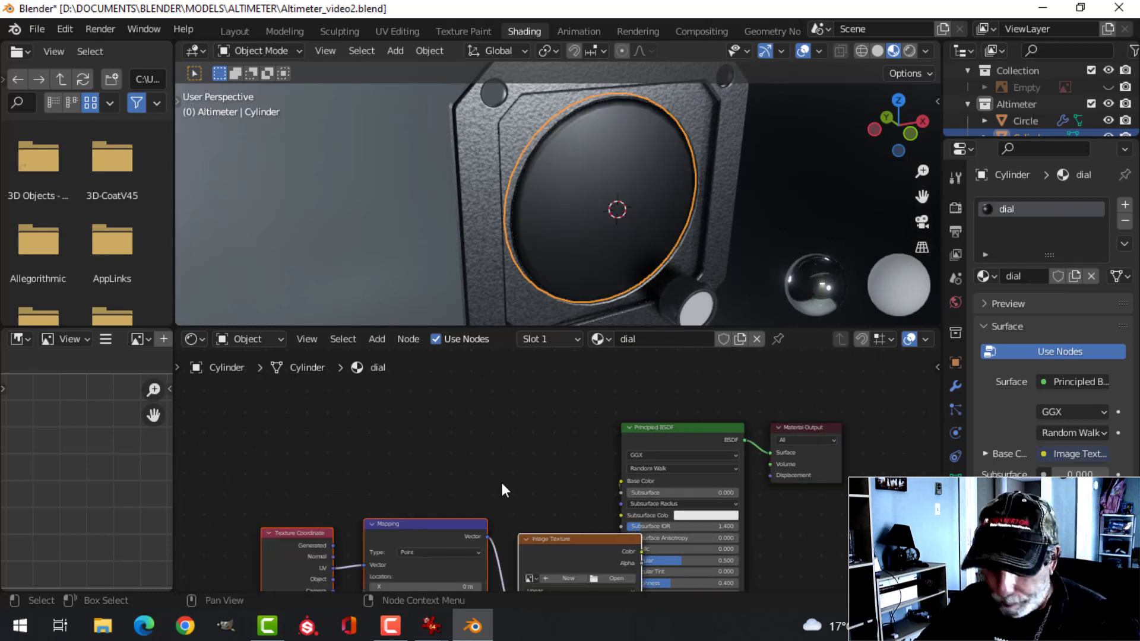
{"action": "key", "text": "g"}
{"action": "left_click", "coordinate": [377, 438]}
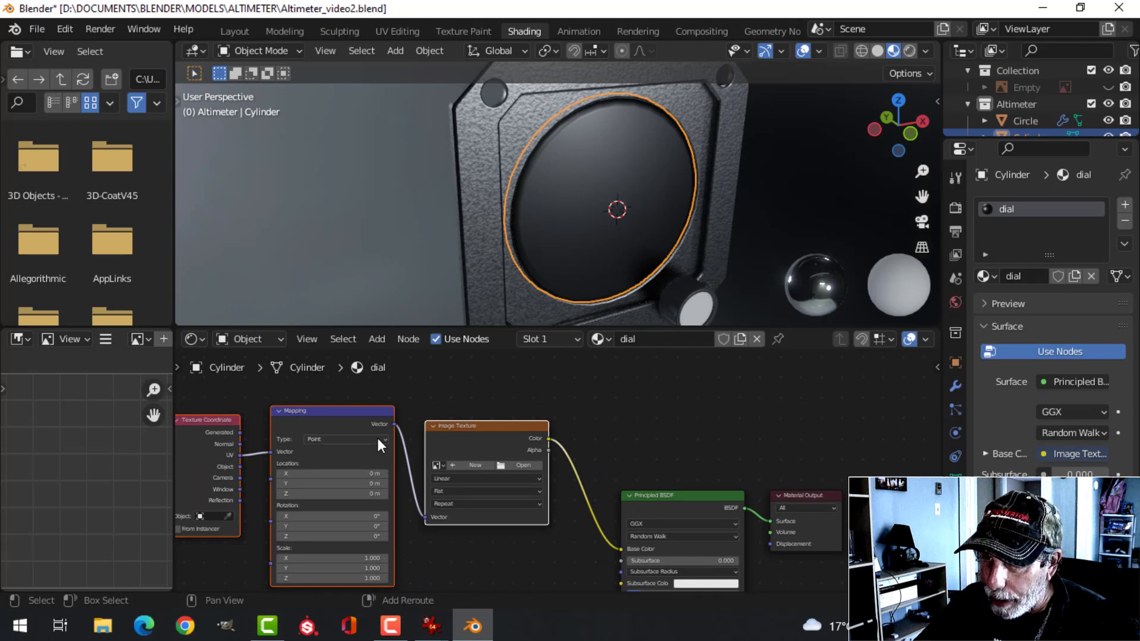
{"action": "scroll", "coordinate": [370, 451], "scroll_direction": "left", "scroll_amount": 3, "text": "ctrl"}
{"action": "scroll", "coordinate": [315, 440], "scroll_direction": "up", "scroll_amount": 1}
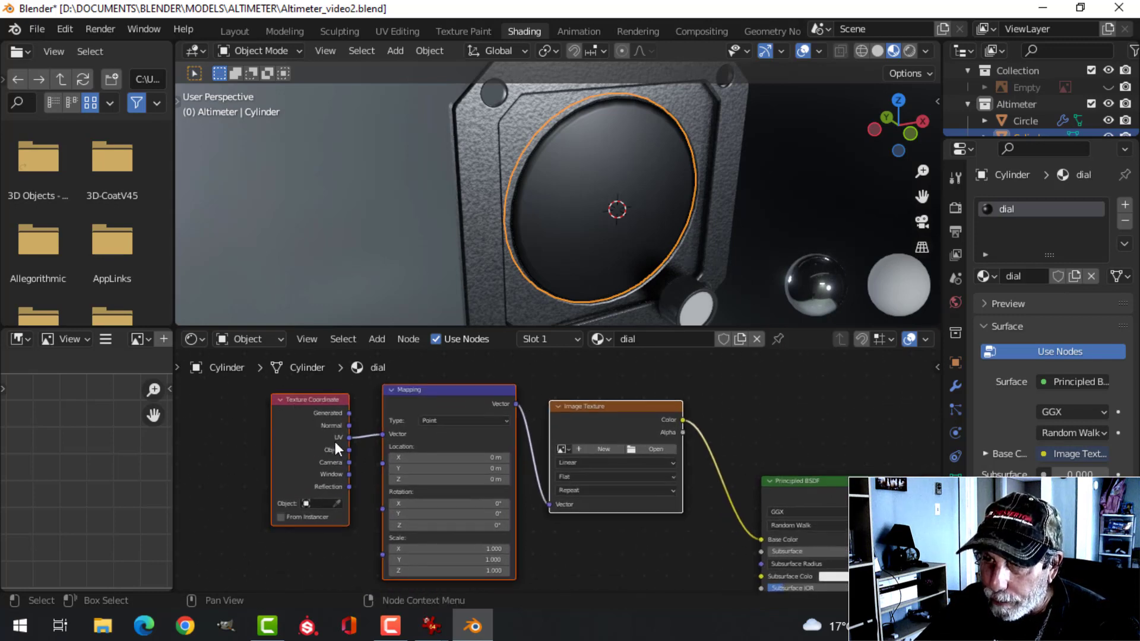
{"action": "scroll", "coordinate": [602, 460], "scroll_direction": "up", "scroll_amount": 2}
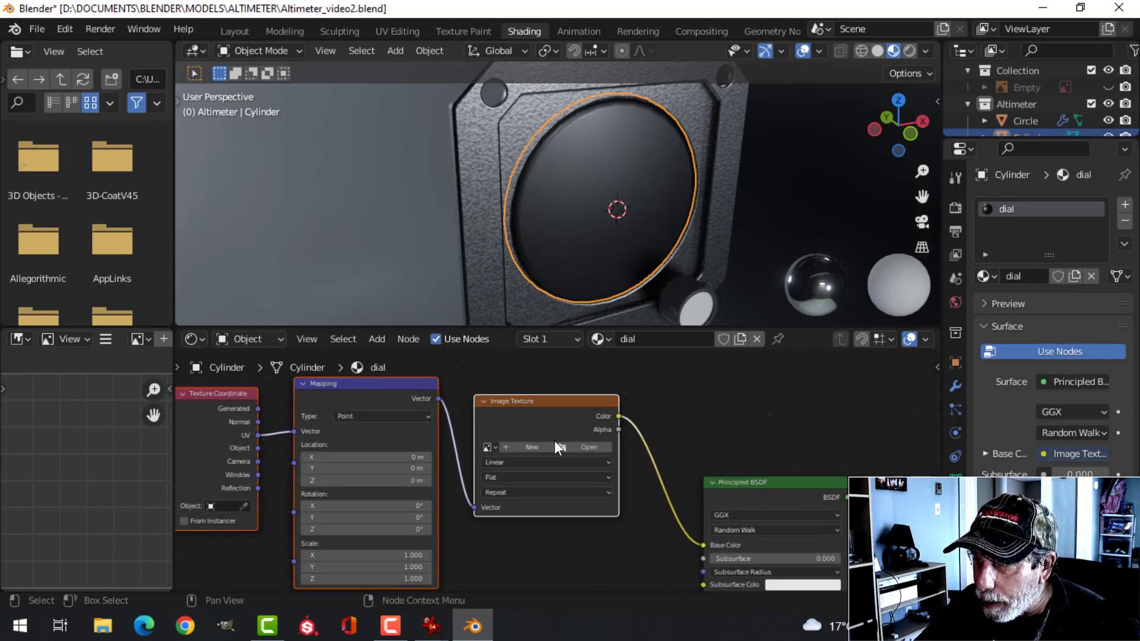
{"action": "left_click", "coordinate": [476, 443]}
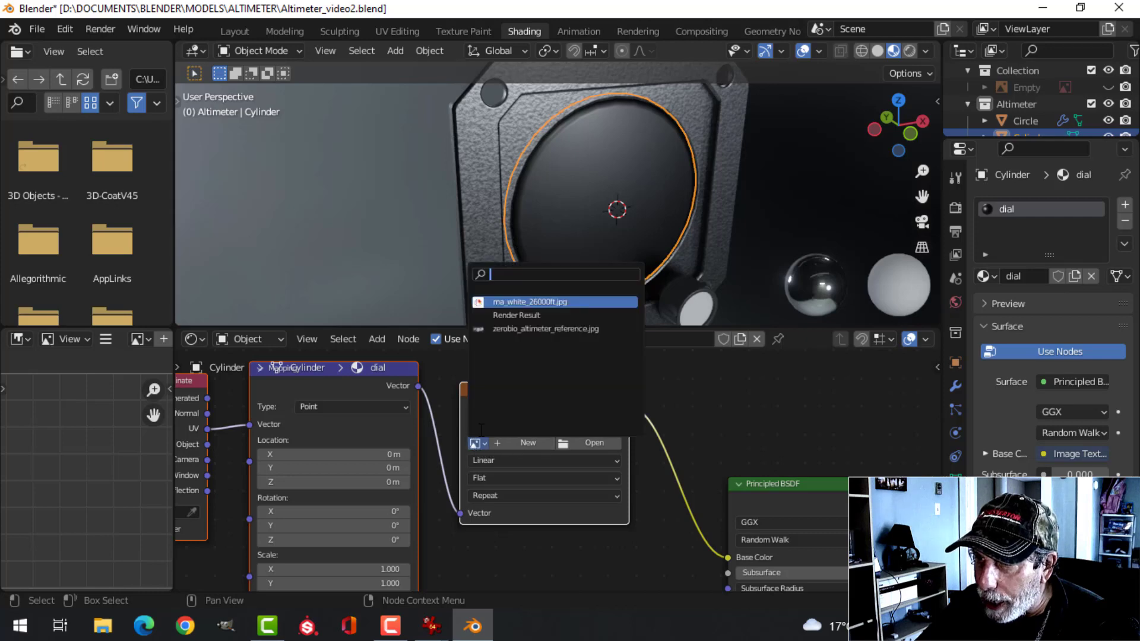
{"action": "left_click", "coordinate": [508, 303]}
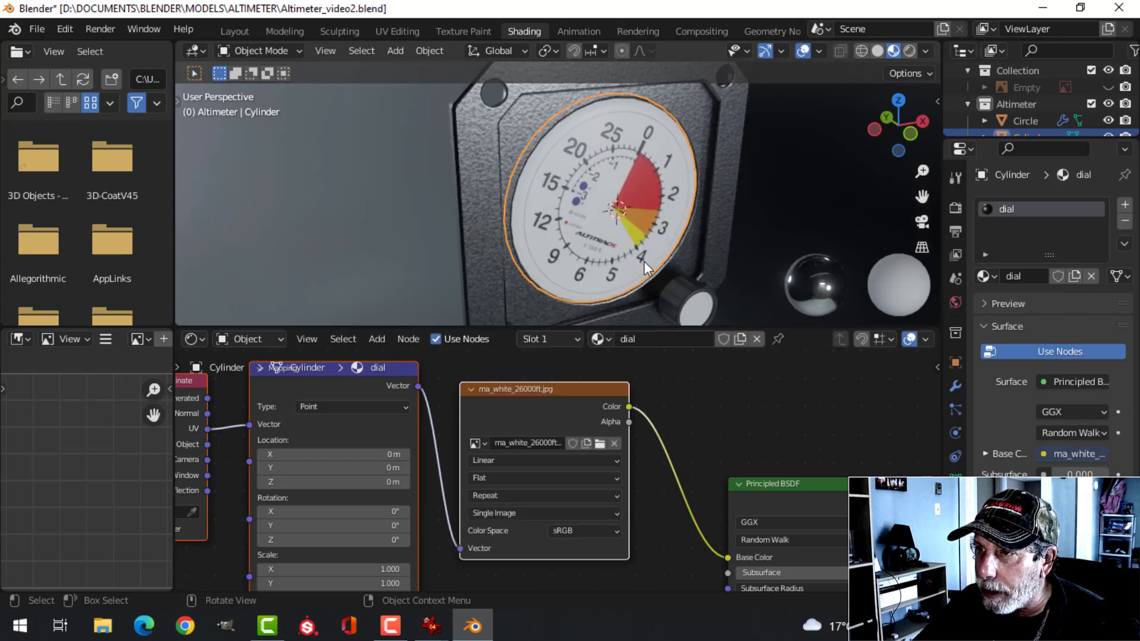
{"action": "key", "text": "alt+a"}
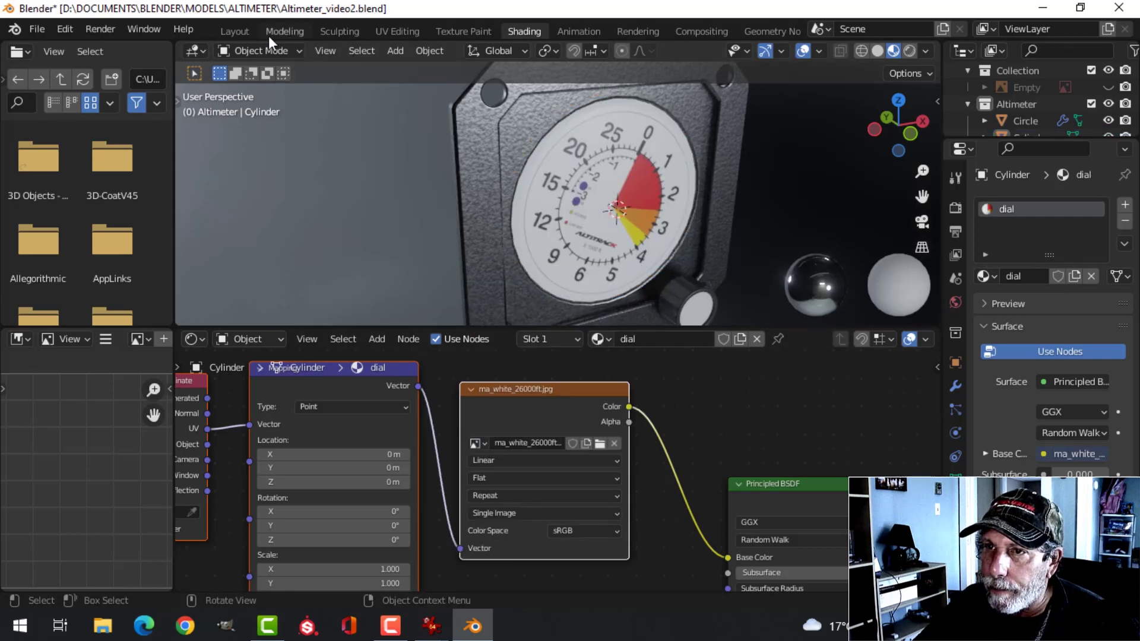
In front view, rotate the dial UVs about 30° so 0 sits at the top, then exit edit mode.
{"action": "left_click", "coordinate": [387, 28]}
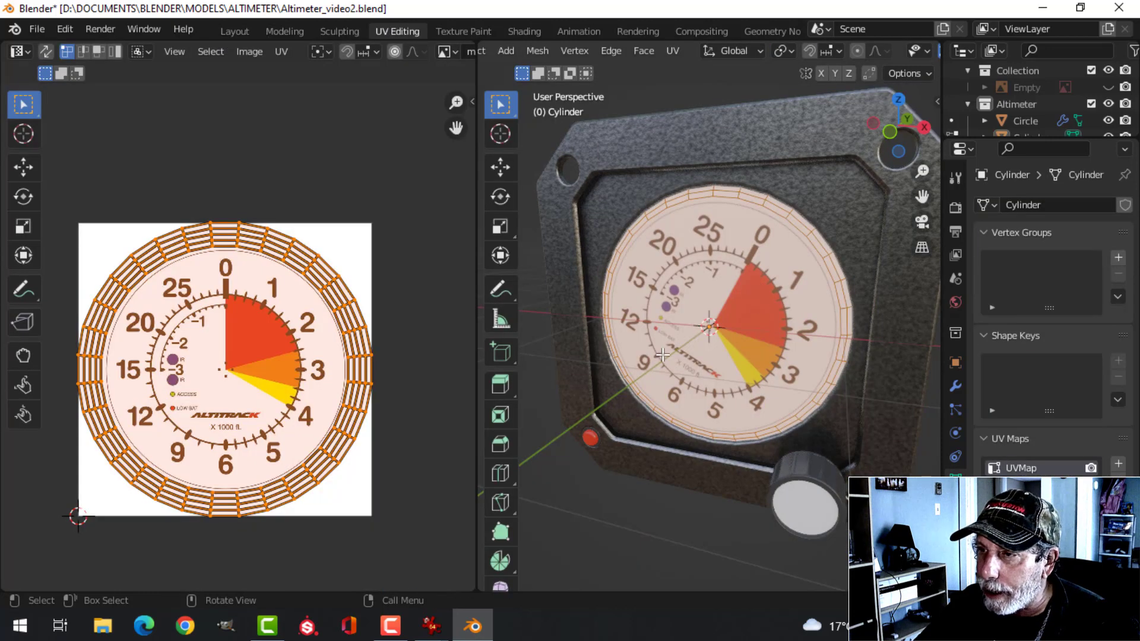
{"action": "key", "text": "KP_1"}
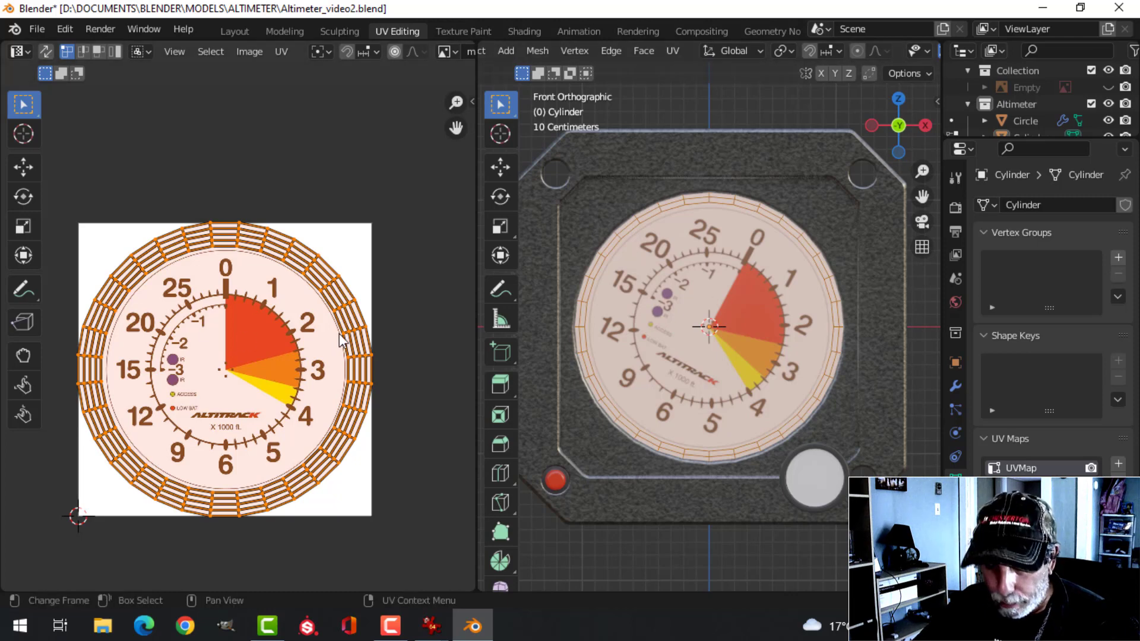
{"action": "key", "text": "r"}
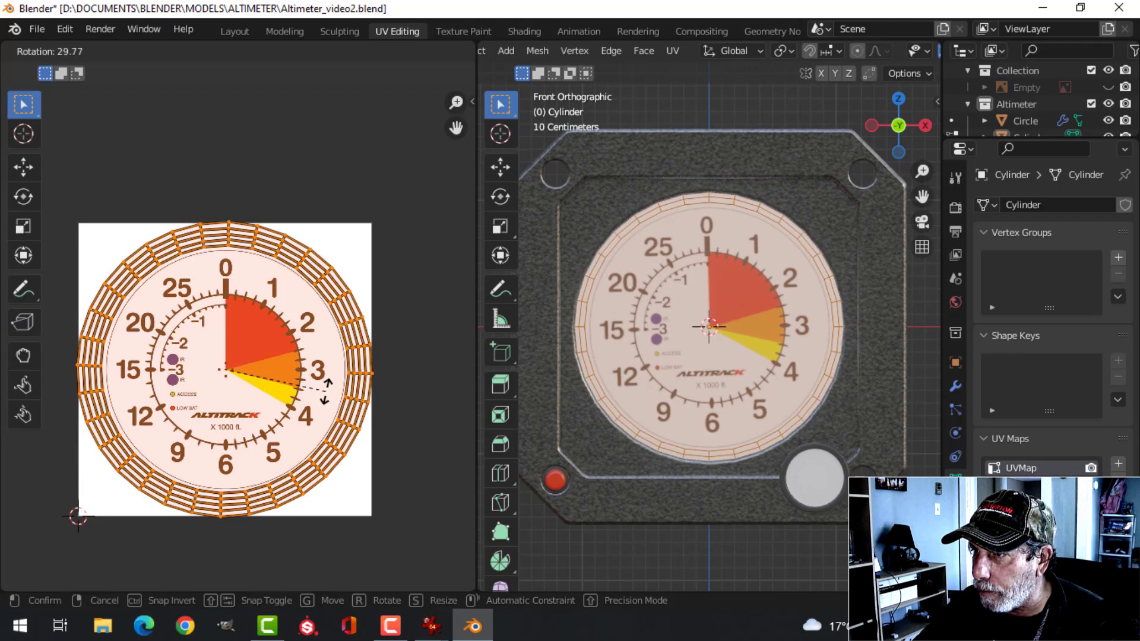
{"action": "left_click", "coordinate": [327, 393]}
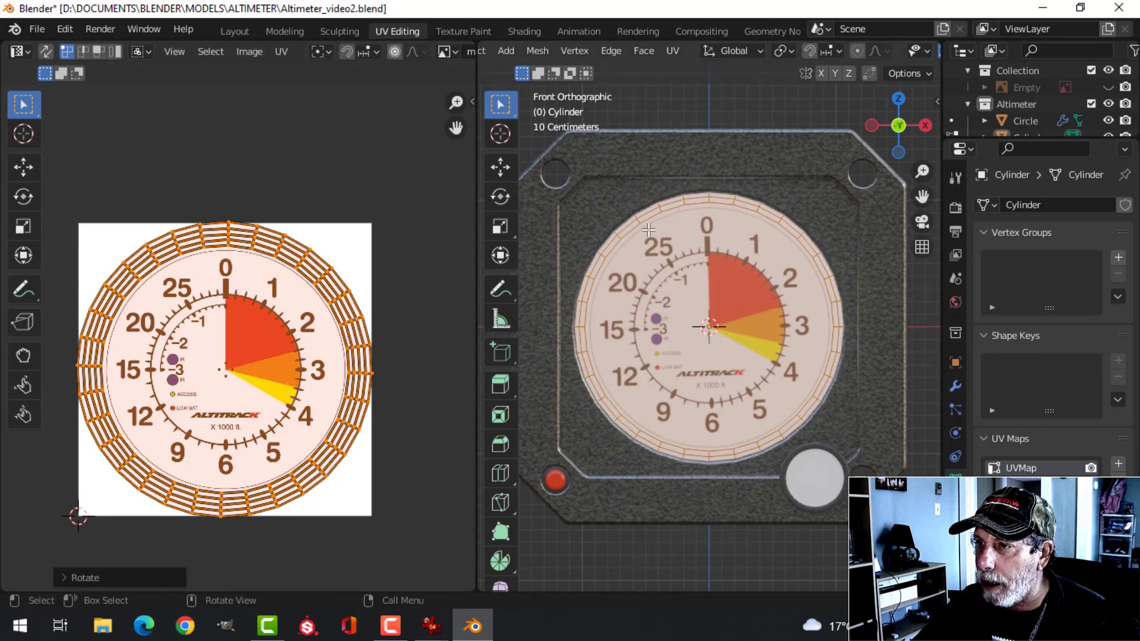
{"action": "key", "text": "Tab"}
{"action": "middle_click_drag", "start_coordinate": [768, 275], "coordinate": [690, 267]}
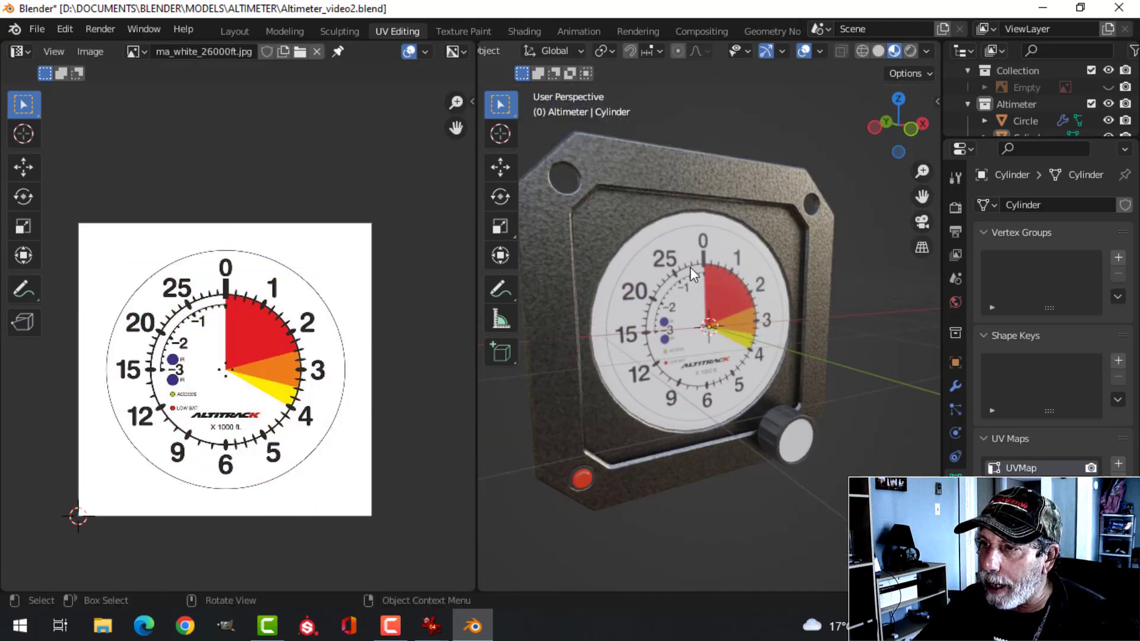
Set the dial material's Principled BSDF Roughness to 0.236 and Clearcoat to 0.5.
{"action": "left_click", "coordinate": [690, 267]}
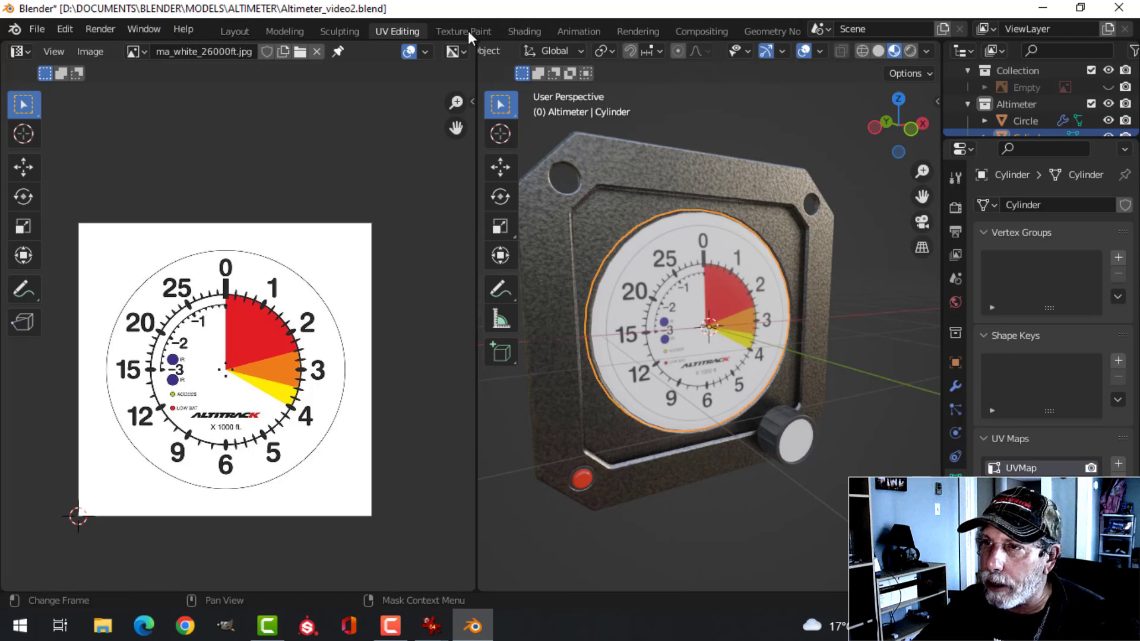
{"action": "left_click", "coordinate": [523, 31]}
{"action": "scroll", "coordinate": [712, 452], "scroll_direction": "up", "scroll_amount": 2}
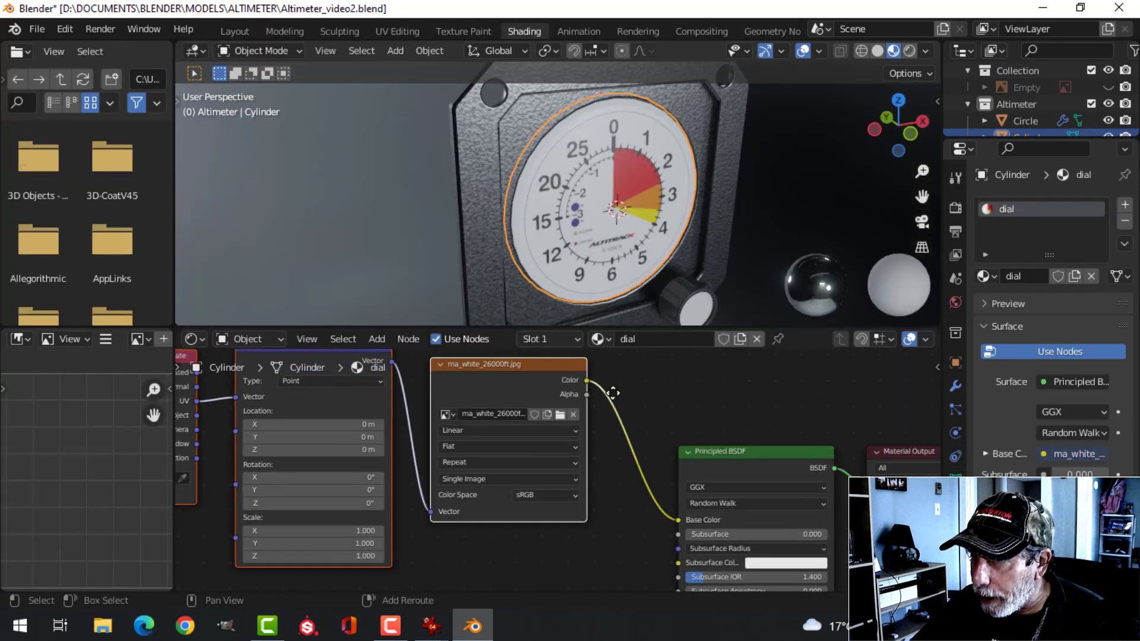
{"action": "scroll", "coordinate": [767, 507], "scroll_direction": "up", "scroll_amount": 2}
{"action": "scroll", "coordinate": [687, 462], "scroll_direction": "down", "scroll_amount": 4, "text": "shift"}
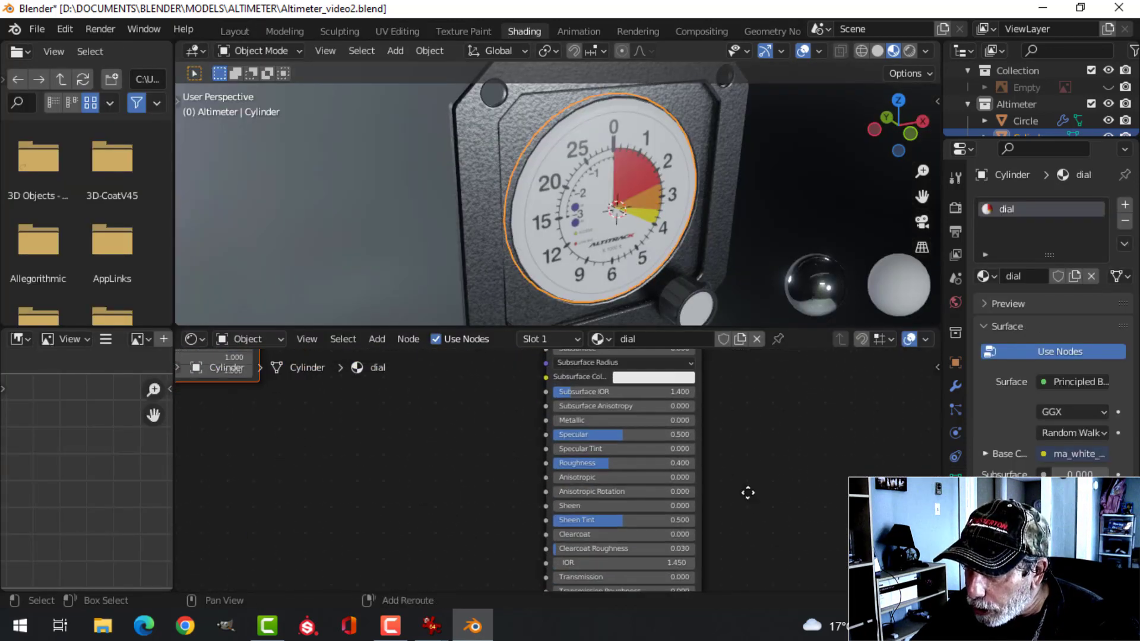
{"action": "scroll", "coordinate": [673, 463], "scroll_direction": "up", "scroll_amount": 1}
{"action": "mouse_move", "coordinate": [601, 407]}
{"action": "left_mouse_down"}
{"action": "mouse_move", "coordinate": [587, 409]}
{"action": "mouse_move", "coordinate": [608, 425]}
{"action": "left_mouse_up"}
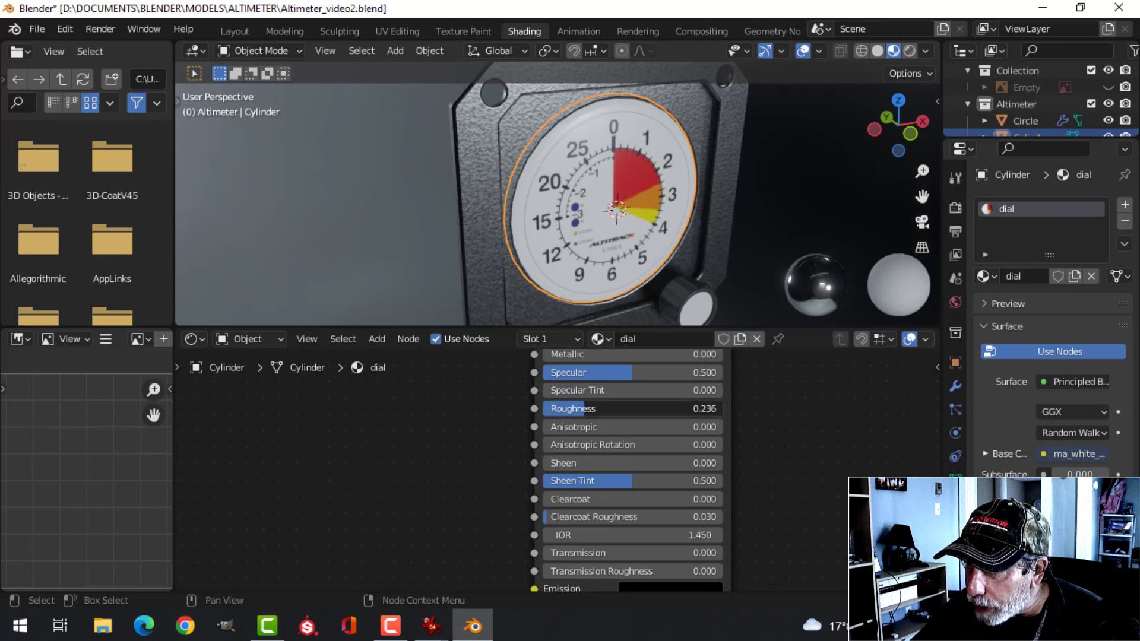
{"action": "left_click", "coordinate": [603, 498]}
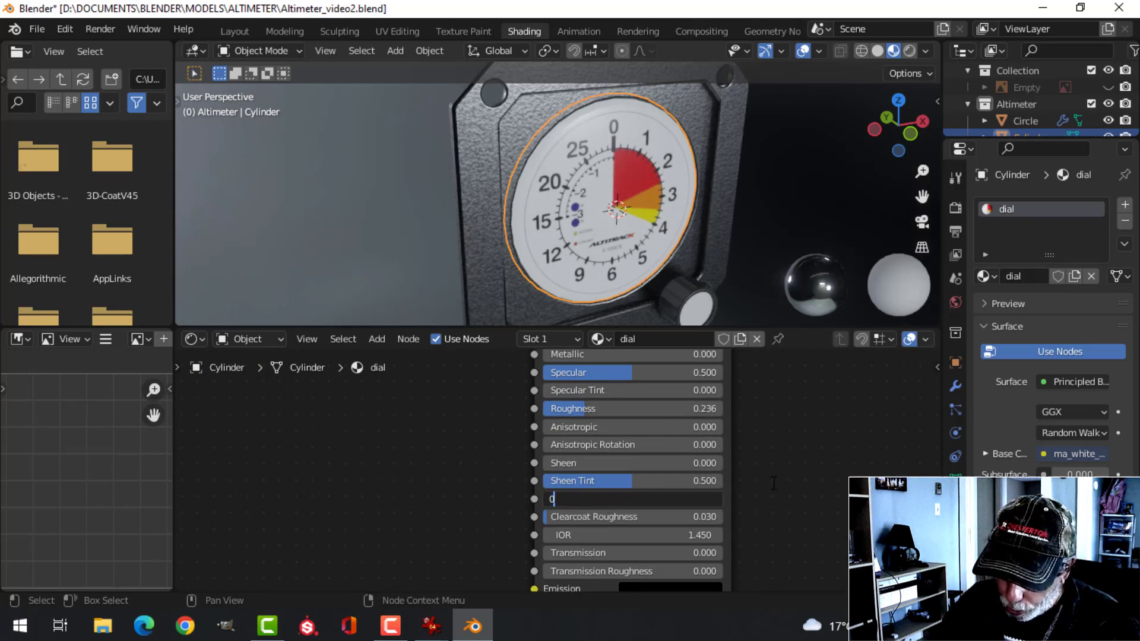
{"action": "type", "text": "0.5"}
{"action": "key", "text": "Return"}
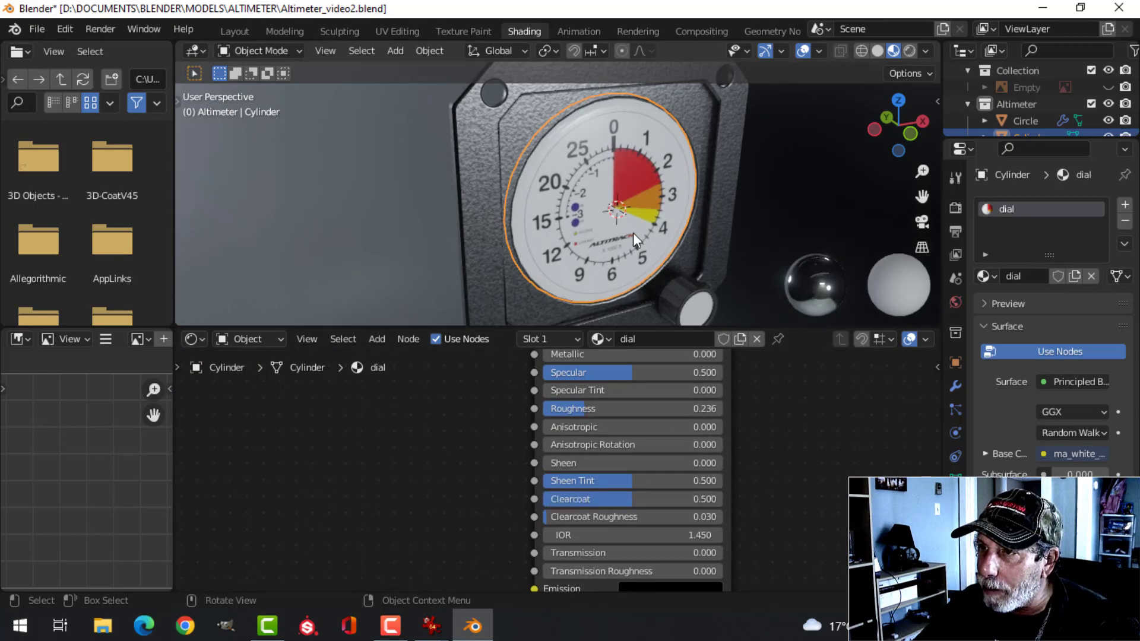
{"action": "middle_click_drag", "start_coordinate": [633, 232], "coordinate": [643, 188]}
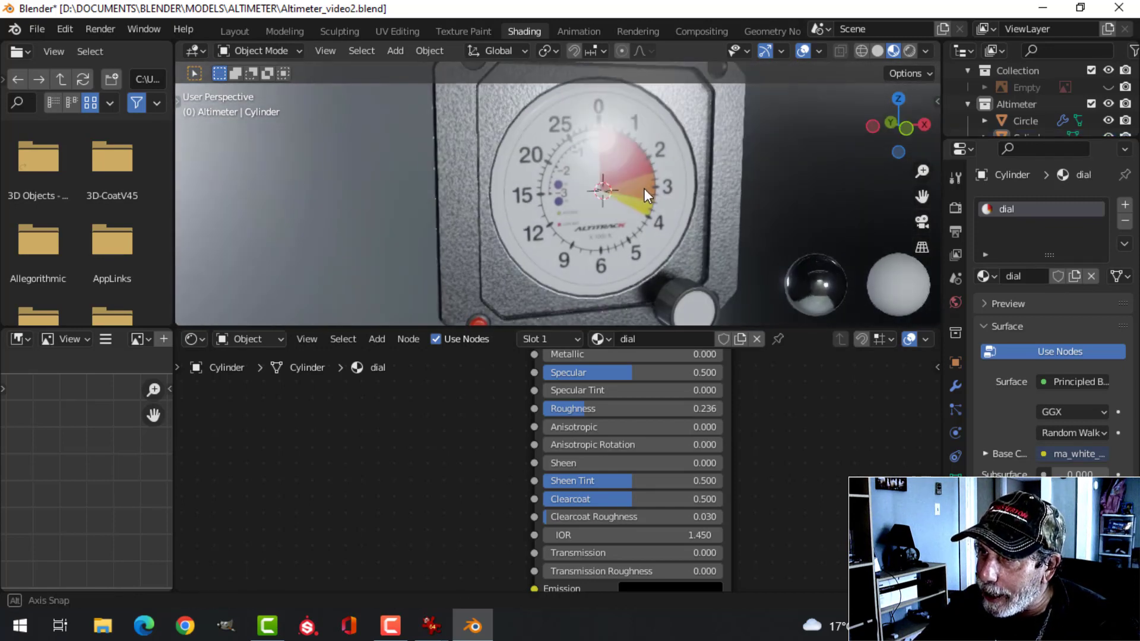
{"action": "scroll", "coordinate": [644, 187], "scroll_direction": "down", "scroll_amount": 3}
{"action": "scroll", "coordinate": [499, 407], "scroll_direction": "down", "scroll_amount": 5}
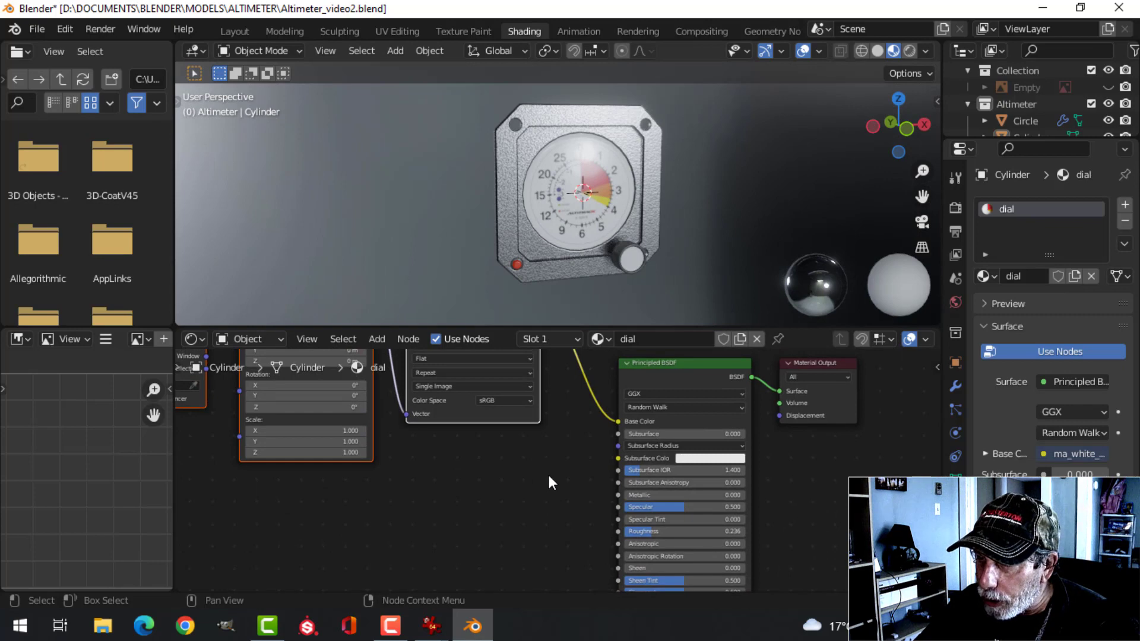
Move the Texture Coordinate, Mapping and Image Texture nodes further left.
{"action": "scroll", "coordinate": [547, 473], "scroll_direction": "down", "scroll_amount": 4}
{"action": "left_click_drag", "start_coordinate": [246, 405], "coordinate": [368, 439]}
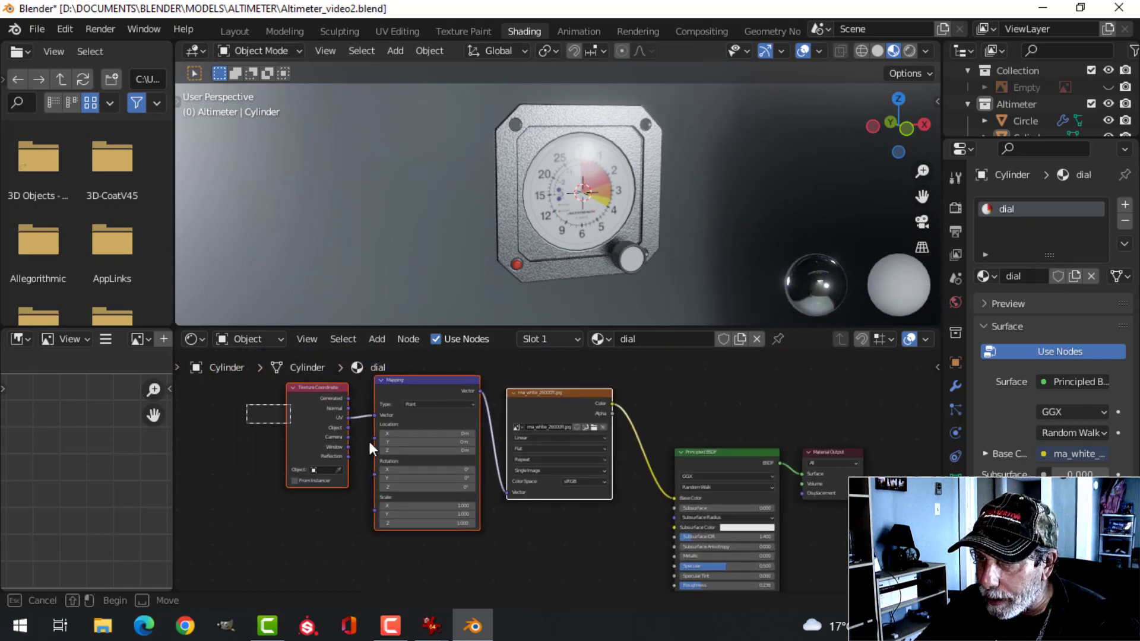
{"action": "left_click_drag", "start_coordinate": [563, 496], "coordinate": [418, 497]}
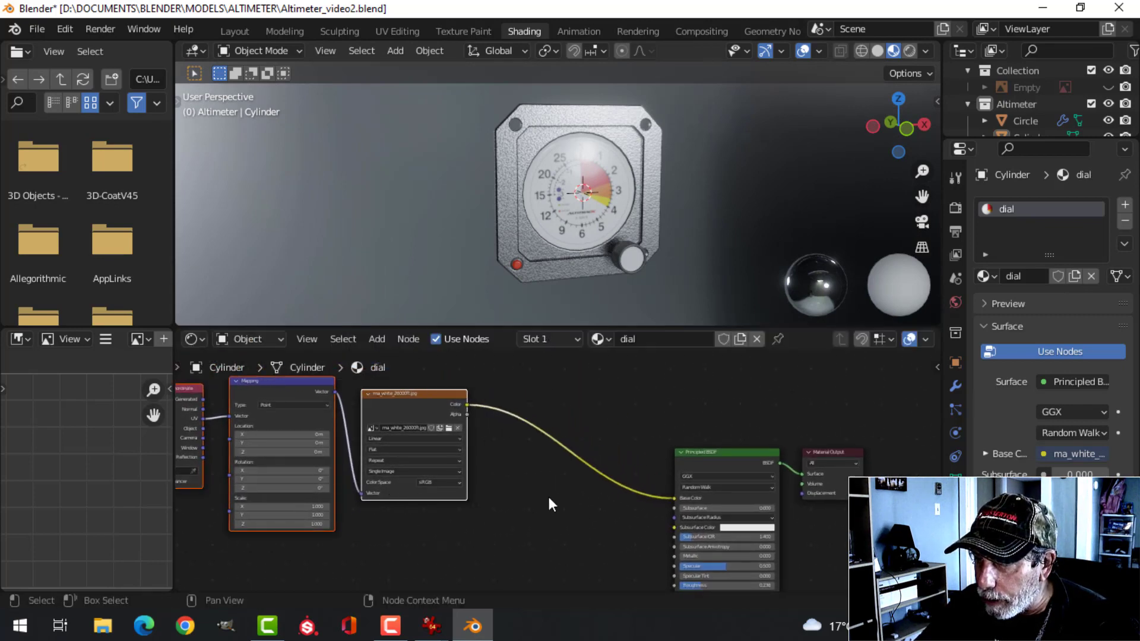
{"action": "middle_click_drag", "start_coordinate": [548, 498], "coordinate": [516, 496], "text": "shift"}
{"action": "scroll", "coordinate": [450, 444], "scroll_direction": "up", "scroll_amount": 2}
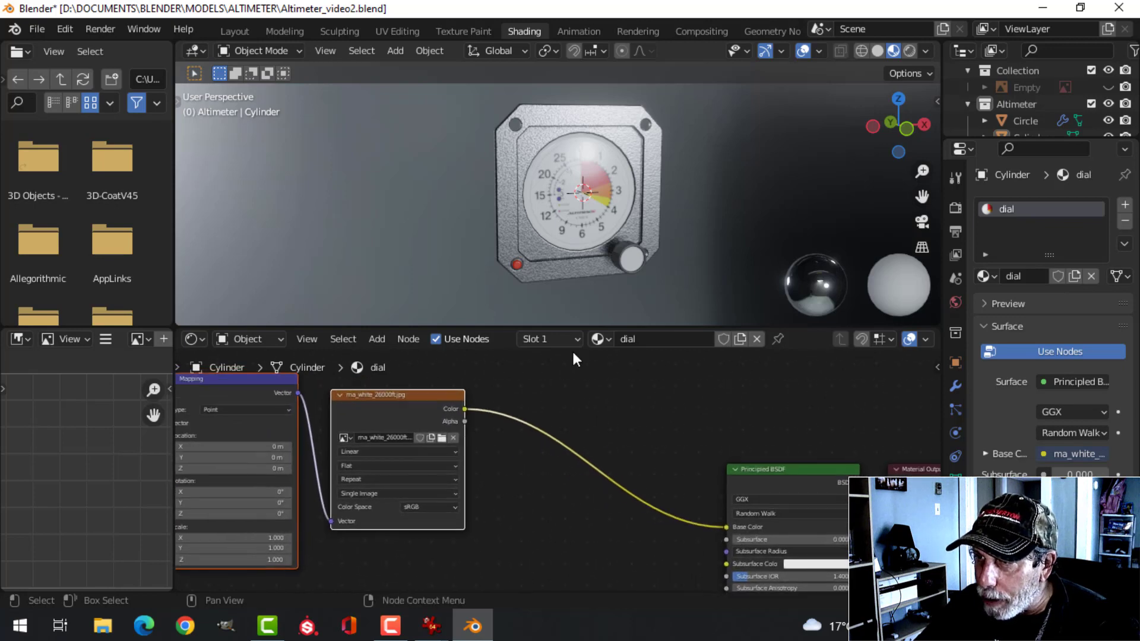
Insert an Invert node between the dial image and Base Color to make the face black.
{"action": "key", "text": "shift+a"}
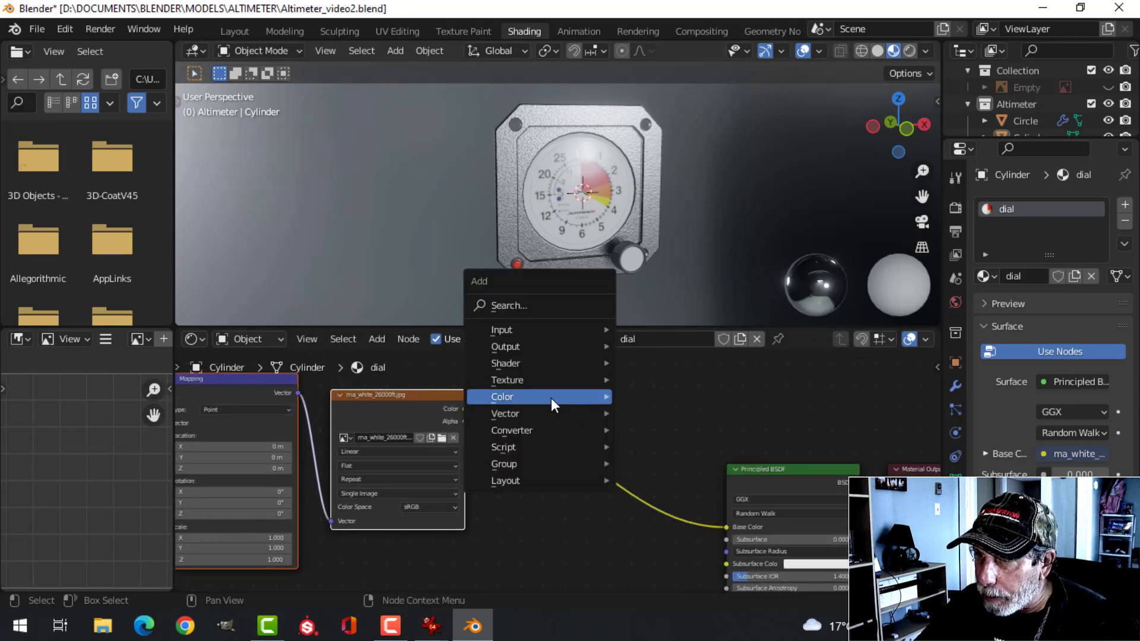
{"action": "mouse_move", "coordinate": [551, 397]}
{"action": "left_click", "coordinate": [651, 445]}
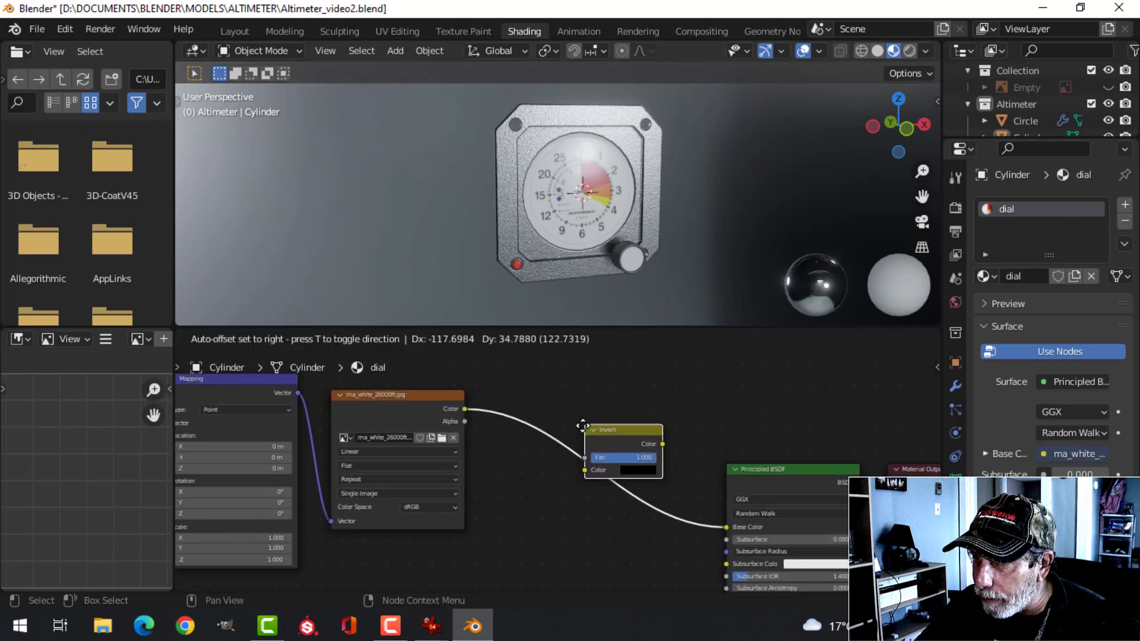
{"action": "left_click", "coordinate": [588, 457]}
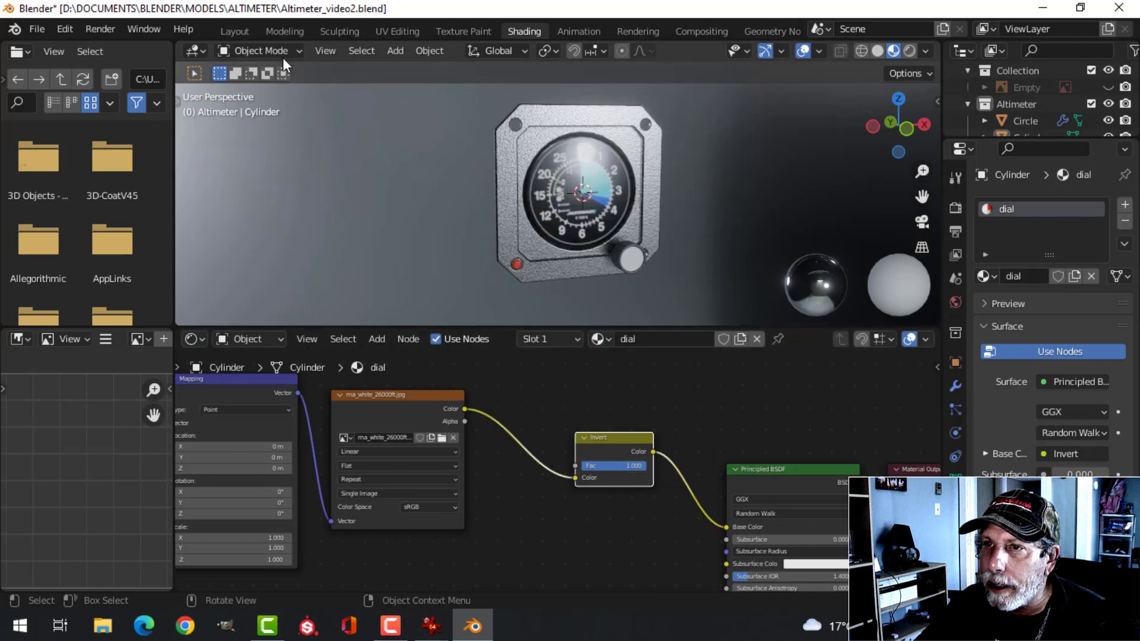
{"action": "left_click", "coordinate": [234, 31]}
{"action": "middle_click_drag", "start_coordinate": [604, 212], "coordinate": [671, 220]}
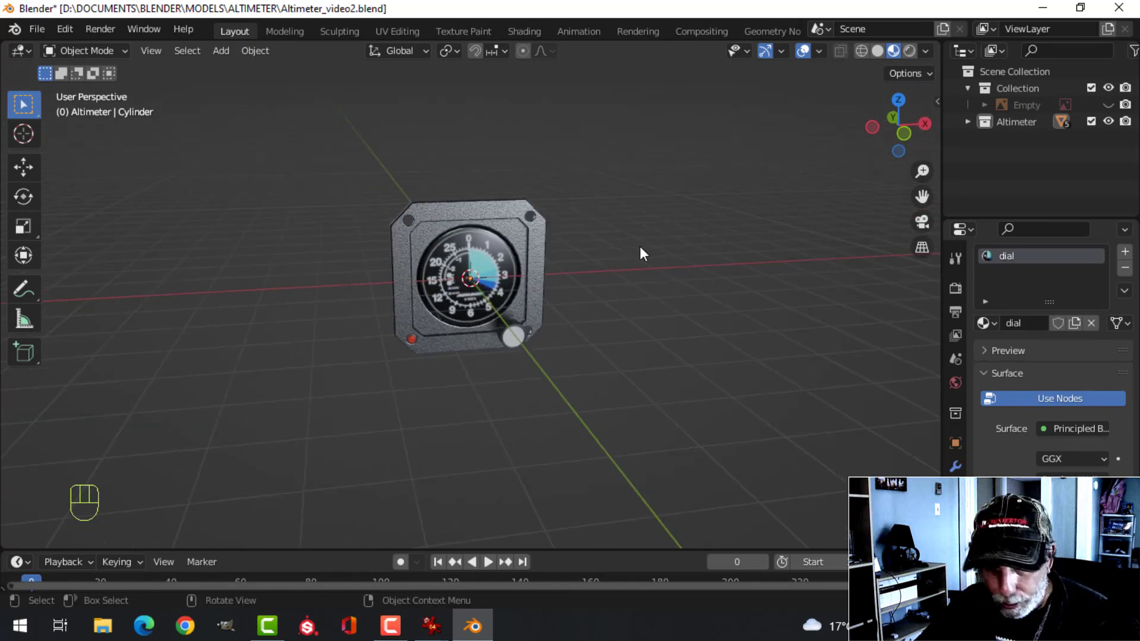
Add an Altimeter collection instance, moved 4.7472 m along X and rotated -39.5° about Z.
{"action": "key", "text": "shift+a"}
{"action": "mouse_move", "coordinate": [594, 573]}
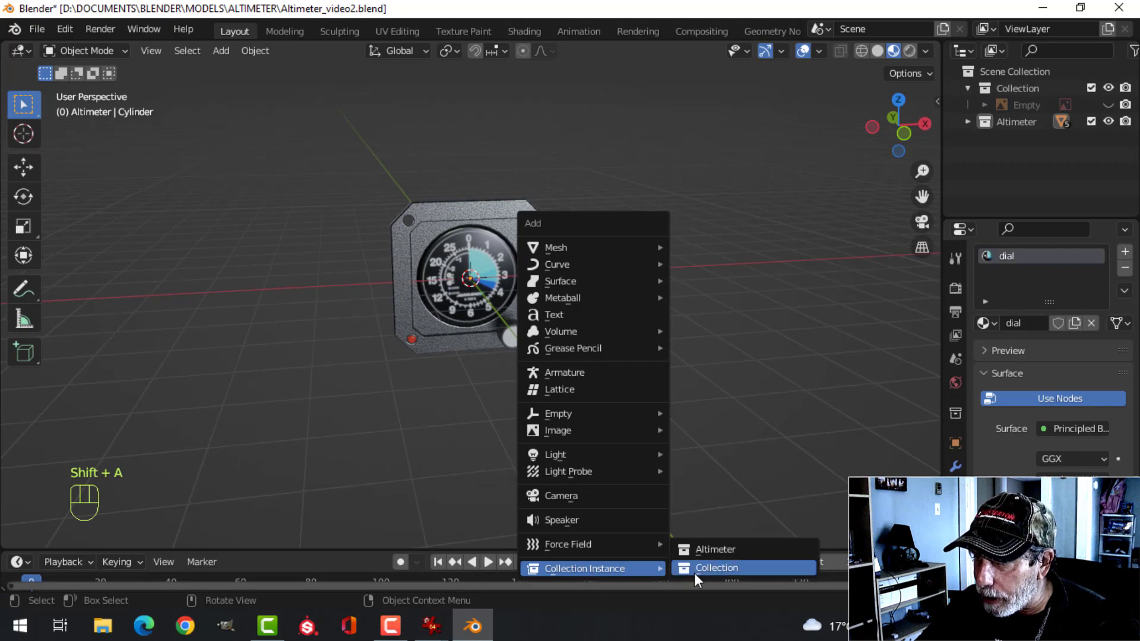
{"action": "left_click", "coordinate": [721, 550]}
{"action": "left_click_drag", "start_coordinate": [529, 276], "coordinate": [754, 270]}
{"action": "scroll", "coordinate": [779, 290], "scroll_direction": "up", "scroll_amount": 1}
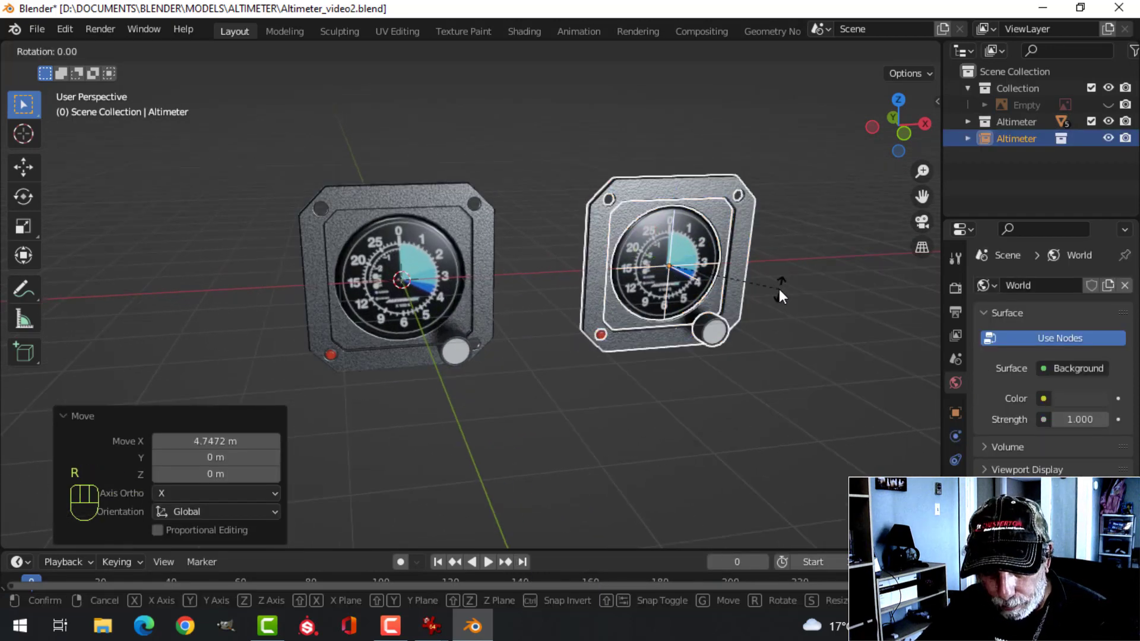
{"action": "key", "text": "r"}
{"action": "key", "text": "z"}
{"action": "left_click", "coordinate": [716, 323]}
{"action": "middle_click_drag", "start_coordinate": [716, 323], "coordinate": [746, 338]}
{"action": "key", "text": "alt+a"}
Hide the navigation gizmo and viewport overlays, then orbit to view both altimeters.
{"action": "scroll", "coordinate": [746, 339], "scroll_direction": "up", "scroll_amount": 2}
{"action": "left_click", "coordinate": [765, 51]}
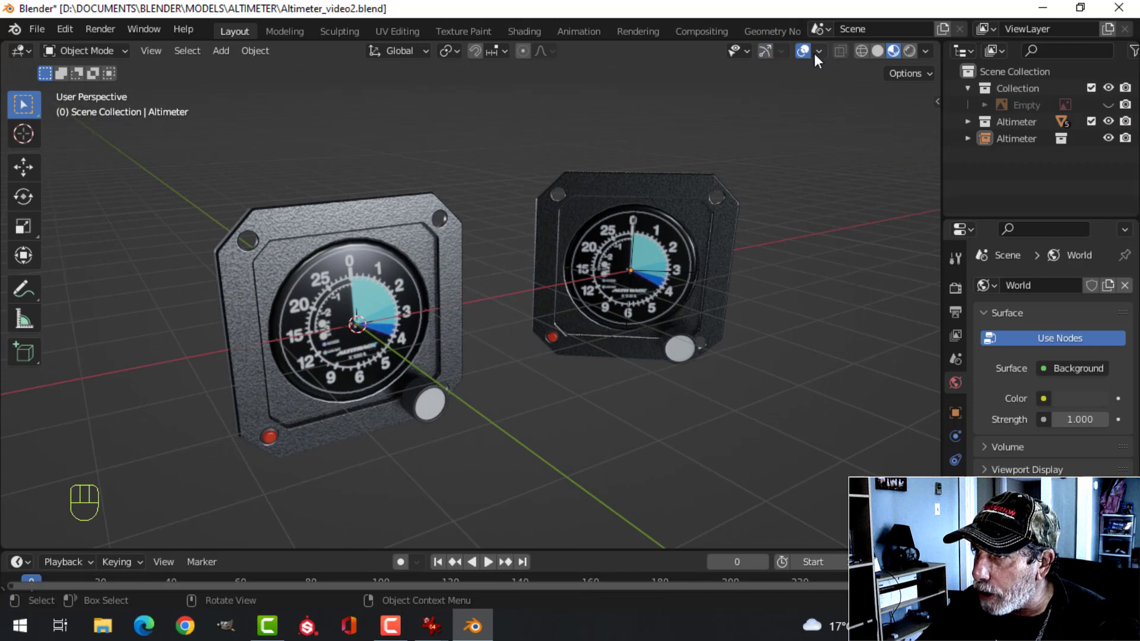
{"action": "left_click", "coordinate": [803, 51]}
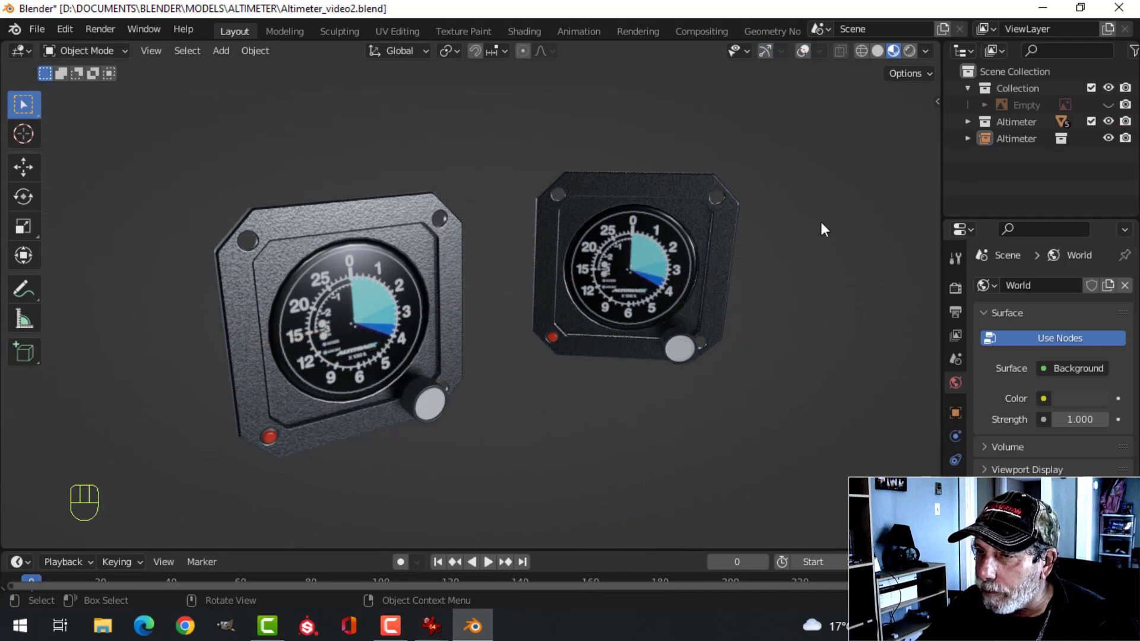
{"action": "middle_click_drag", "start_coordinate": [822, 229], "coordinate": [776, 228]}
{"action": "scroll", "coordinate": [589, 272], "scroll_direction": "up", "scroll_amount": 2}
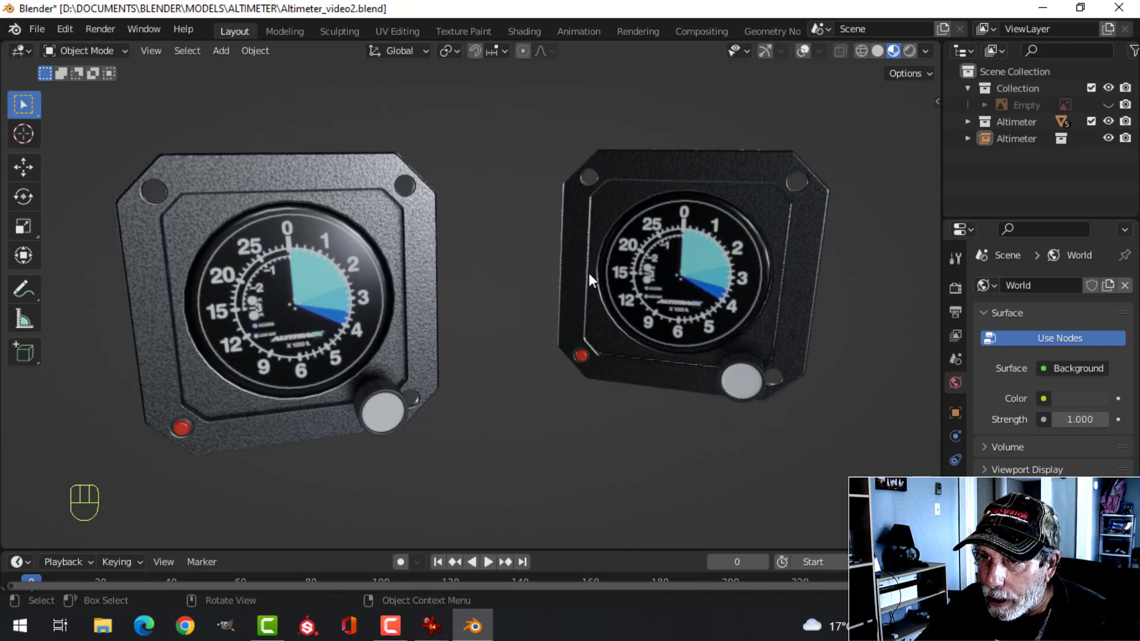
{"action": "mouse_move", "coordinate": [589, 272]}
{"action": "middle_mouse_down"}
{"action": "mouse_move", "coordinate": [519, 297]}
{"action": "mouse_move", "coordinate": [550, 298]}
{"action": "mouse_move", "coordinate": [532, 298]}
{"action": "middle_mouse_up"}
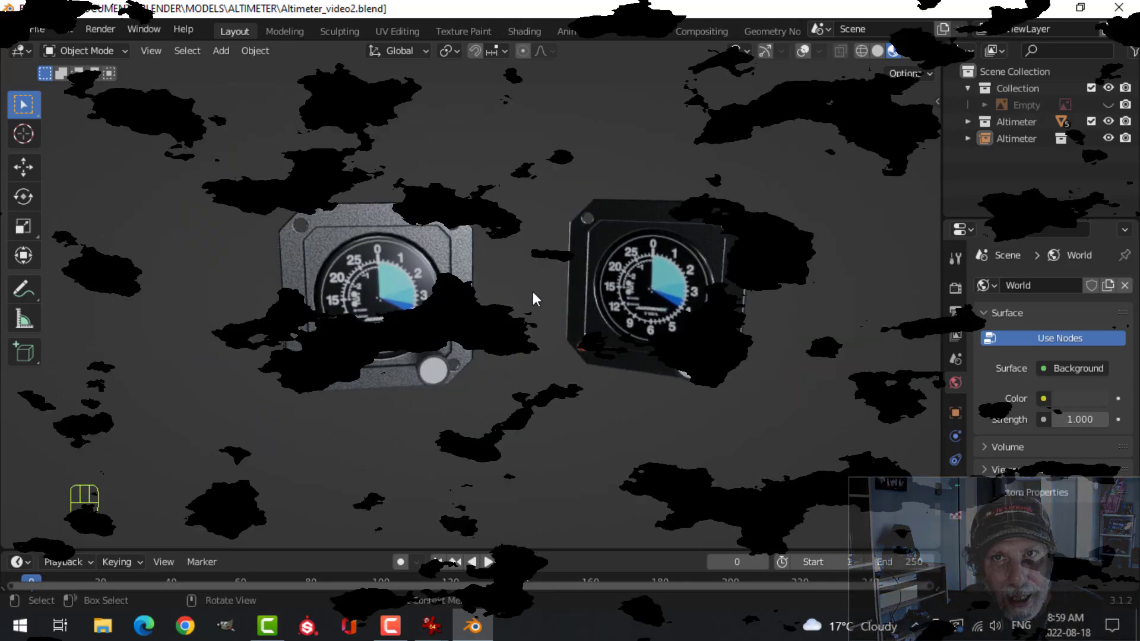